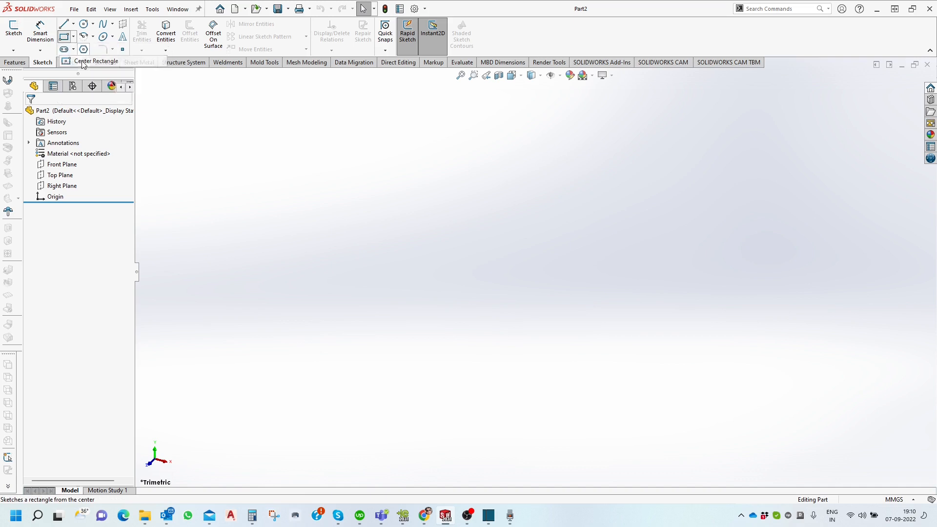
# Step: Sketch a center rectangle on the Front Plane, about 125 mm wide and 100 mm high, enclosing the origin near its lower-right corner
pyautogui.click(384, 159)
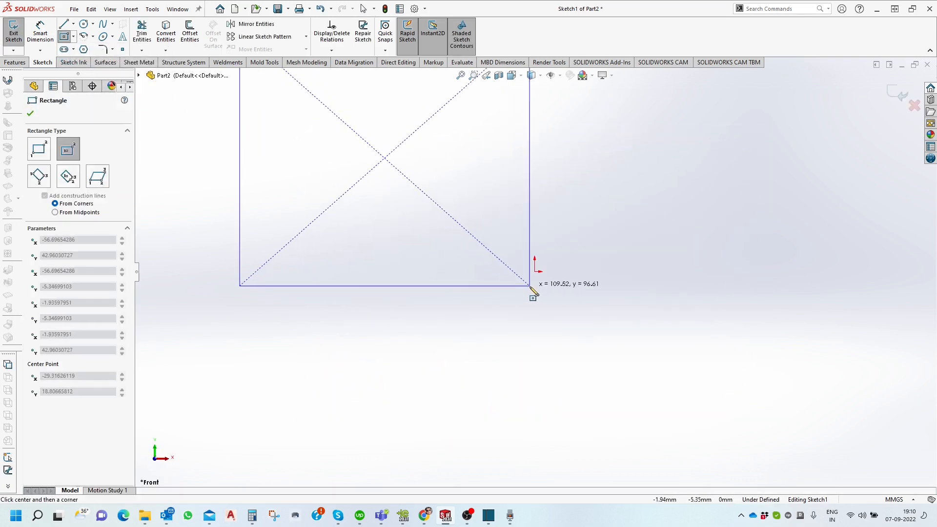
pyautogui.click(555, 298)
pyautogui.press('f')
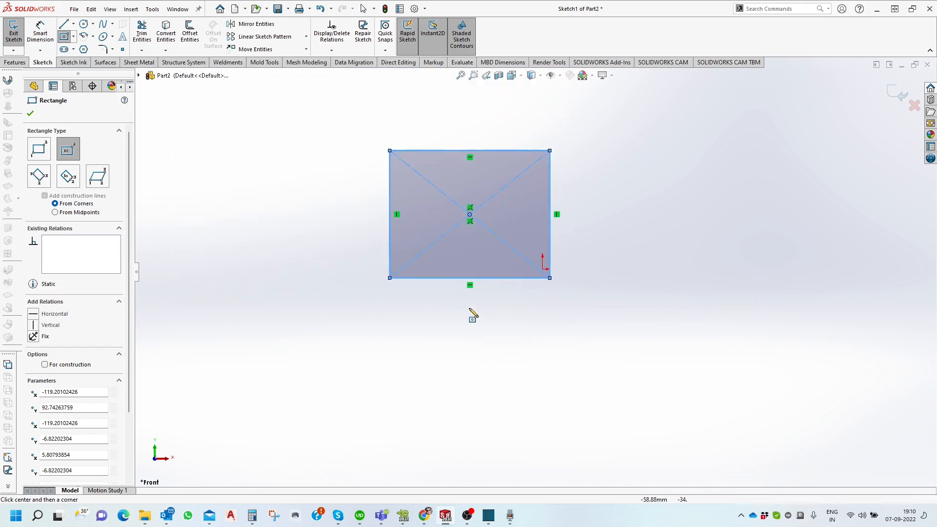
pyautogui.press('Escape')
pyautogui.press('Escape')
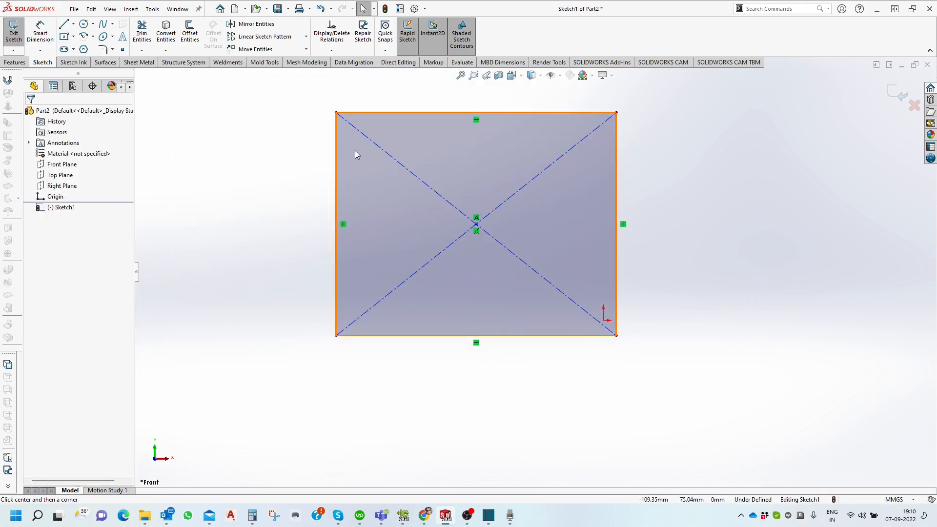
pyautogui.press('Escape')
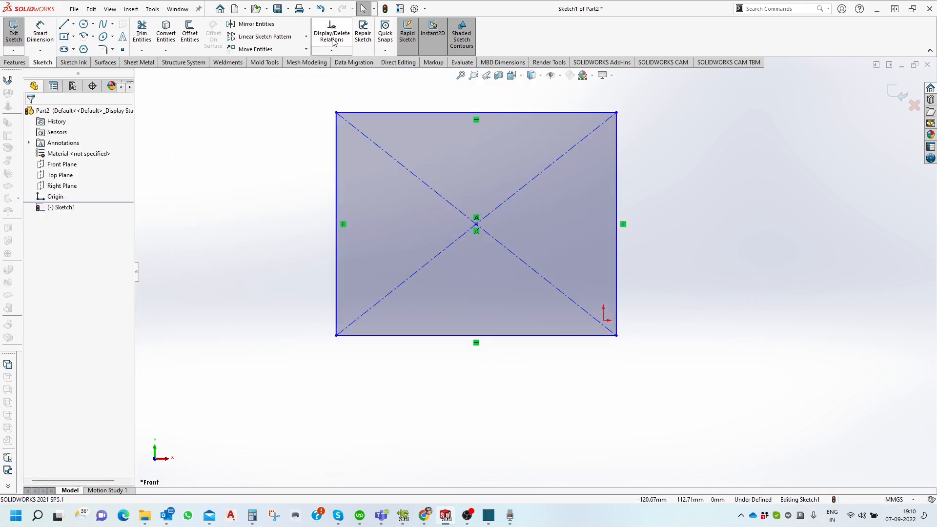
# Step: Delete the Coincident1 relation at the rectangle's centre from the sketch relations
pyautogui.click(332, 50)
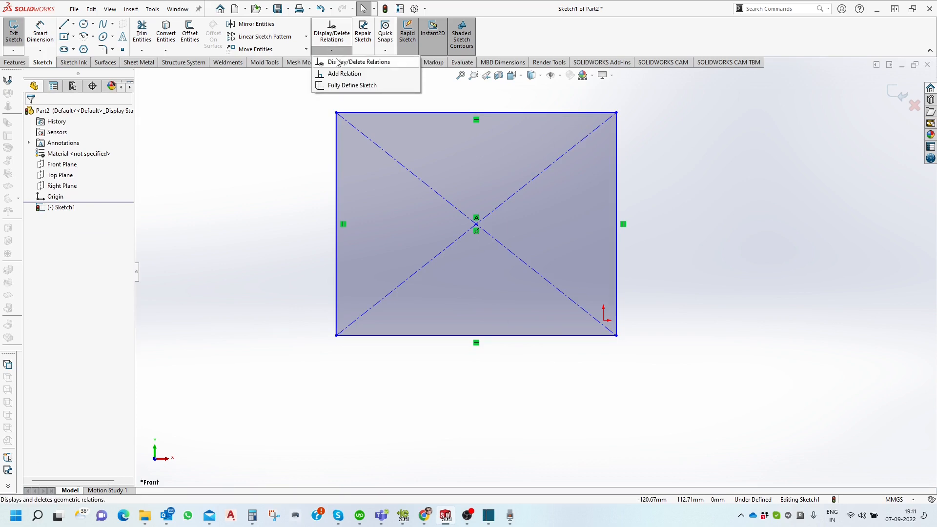
pyautogui.click(336, 62)
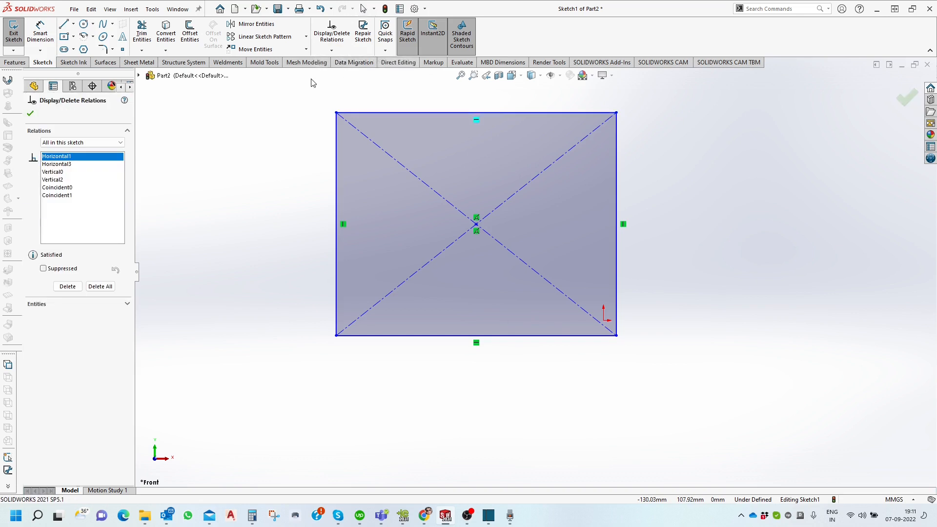
pyautogui.scroll(-1, 513, 127)
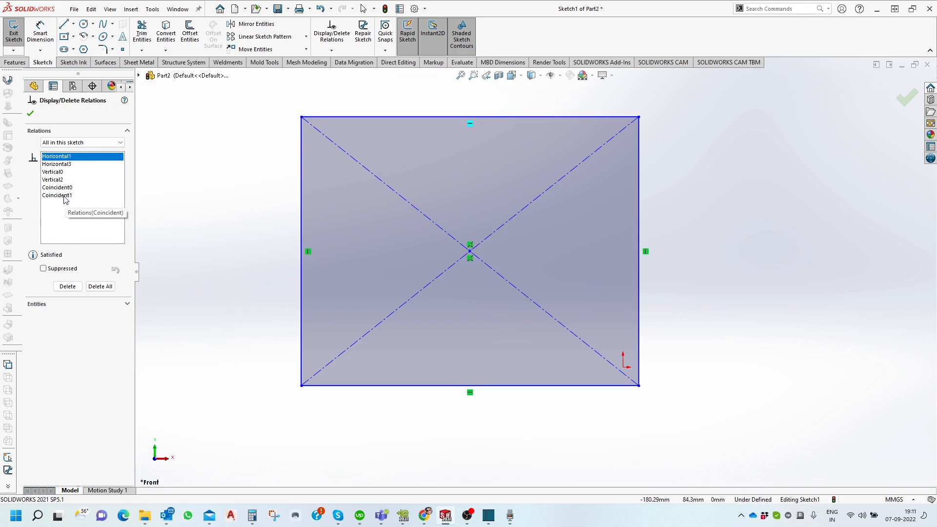
pyautogui.click(74, 212)
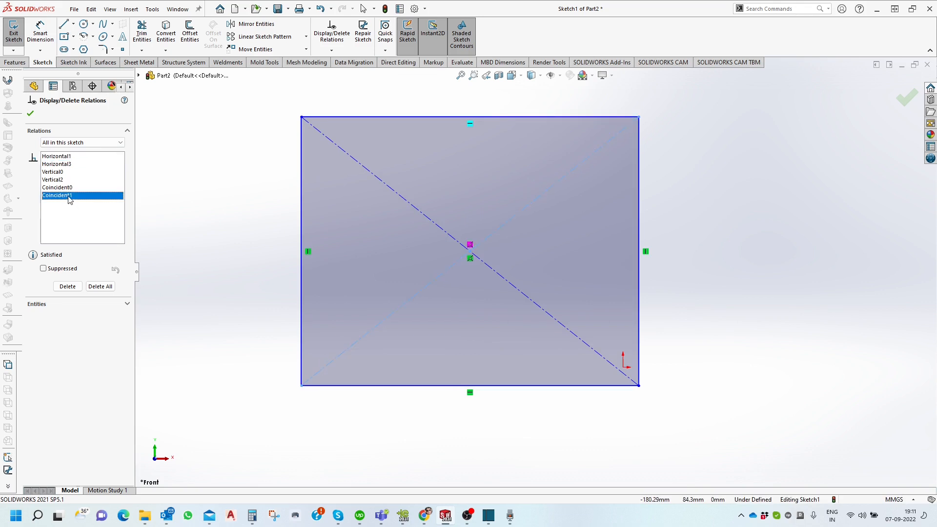
pyautogui.press('Delete')
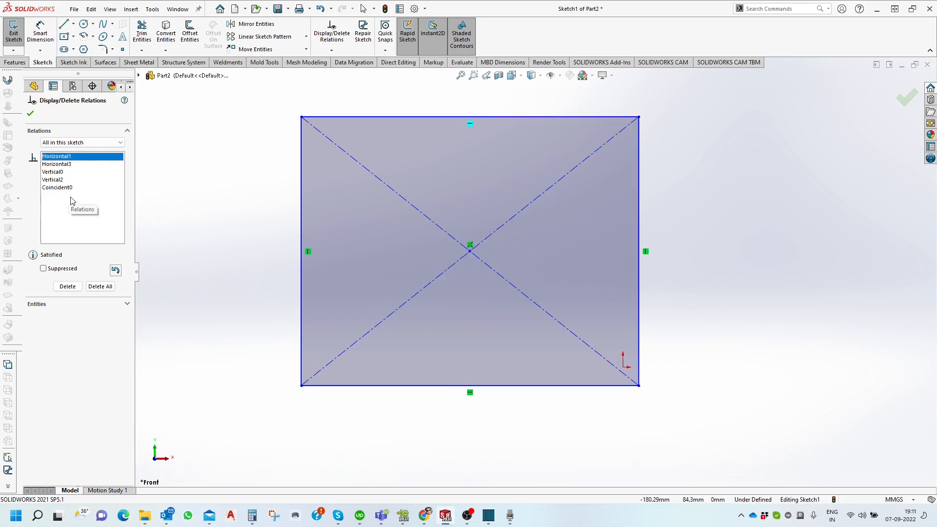
pyautogui.click(29, 113)
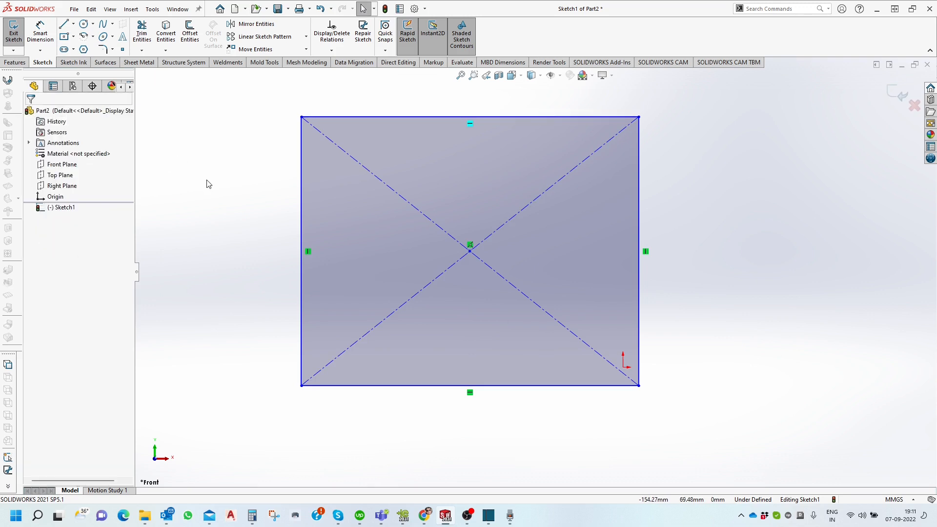
# Step: Add a perpendicular relation between the rectangle's top edge and left edge
pyautogui.scroll(-1, 490, 157)
pyautogui.scroll(-2, 490, 157)
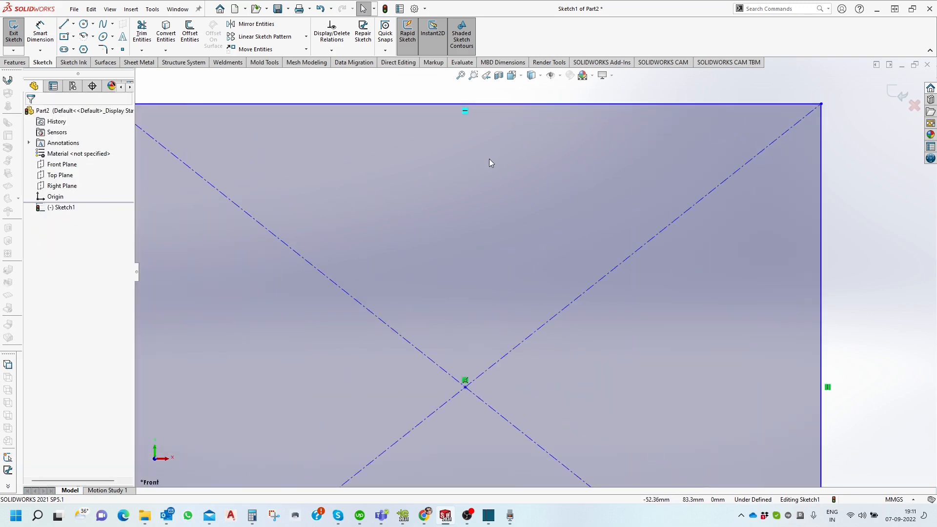
pyautogui.scroll(3, 519, 247)
pyautogui.scroll(1, 481, 243)
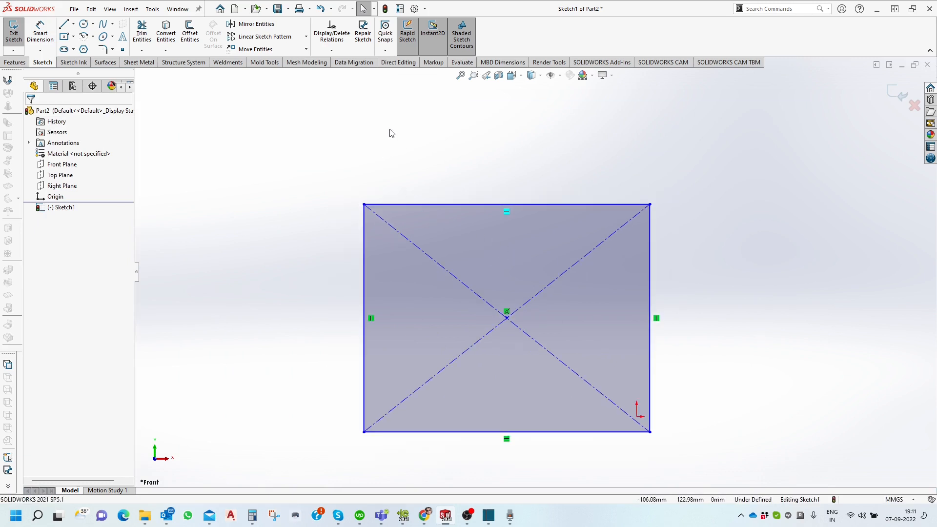
pyautogui.click(331, 51)
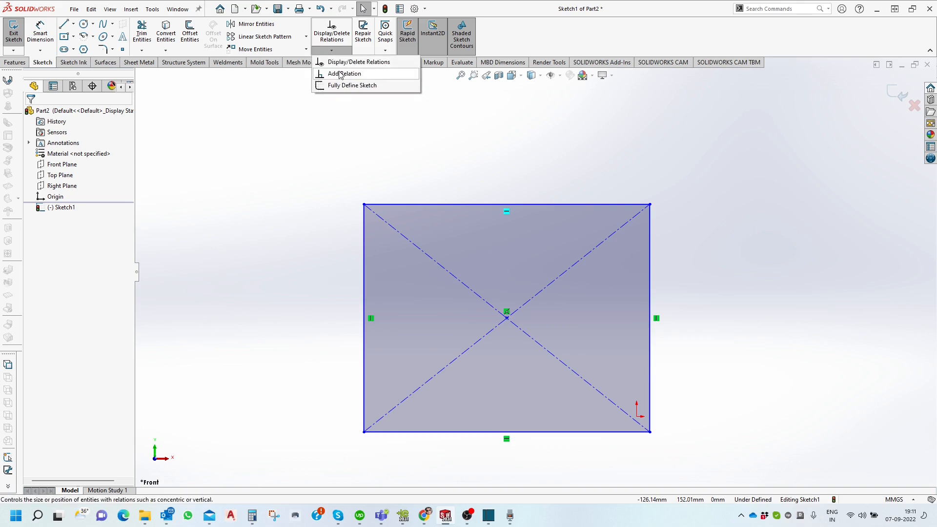
pyautogui.click(340, 74)
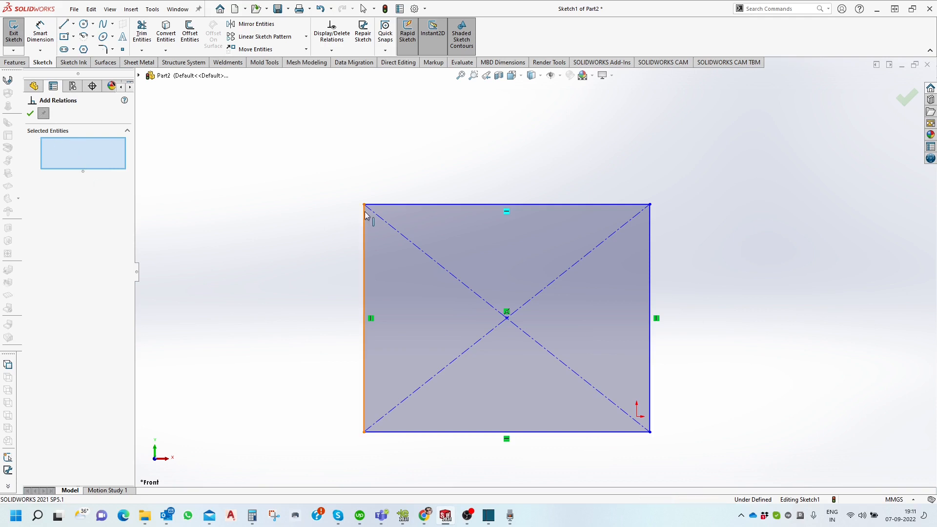
pyautogui.click(404, 205)
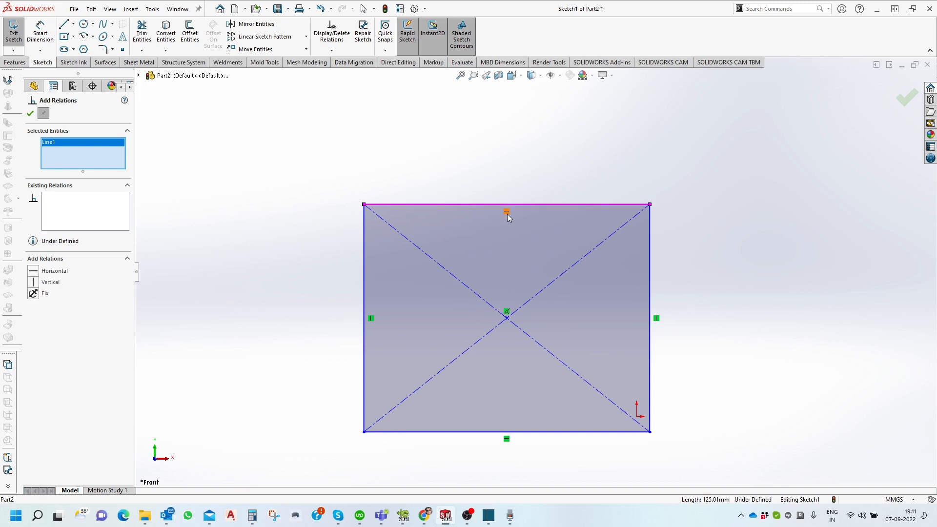
pyautogui.scroll(-5, 507, 215)
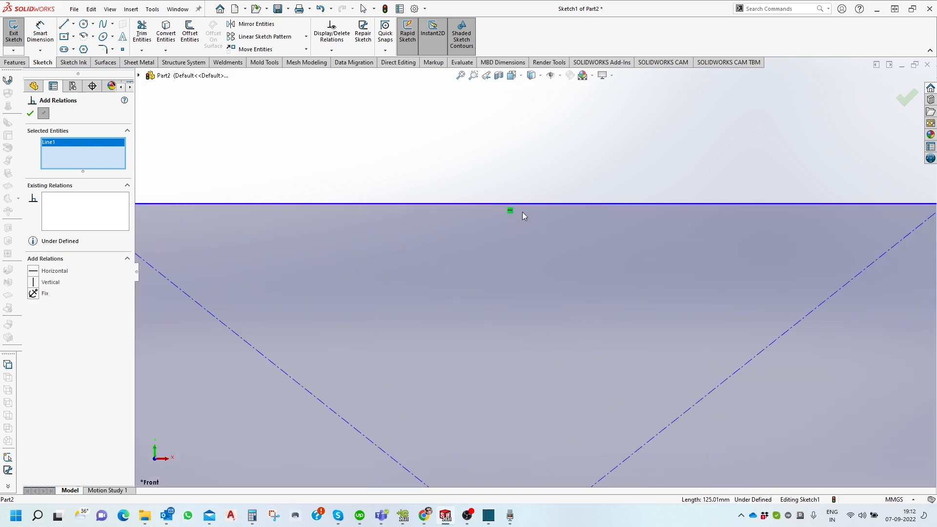
pyautogui.scroll(4, 535, 271)
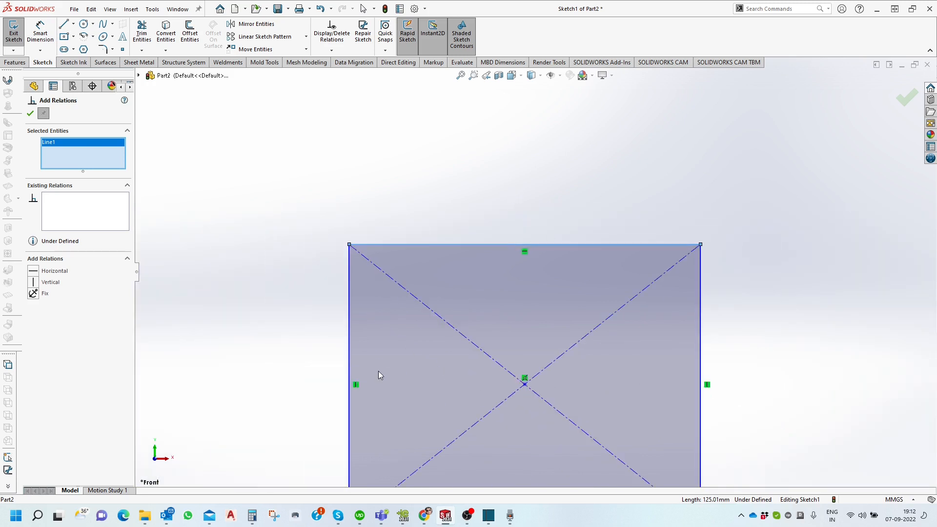
pyautogui.press('z')
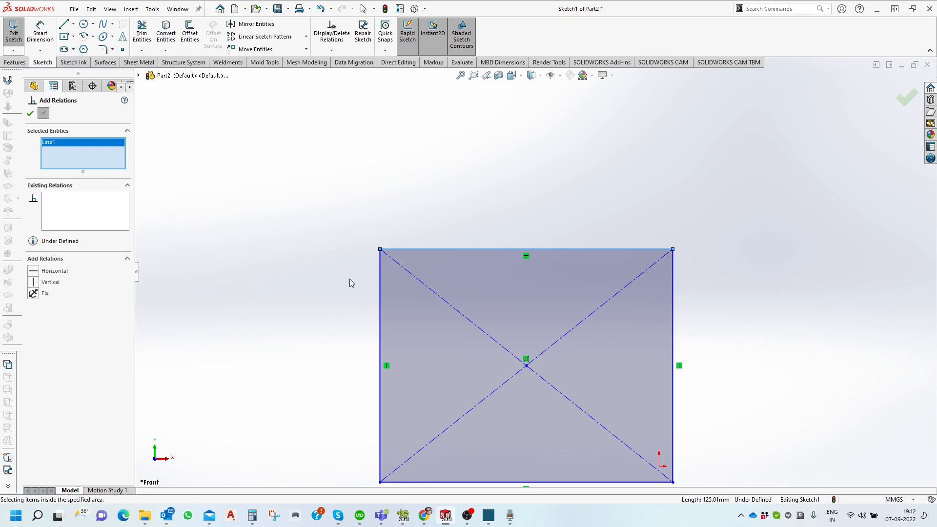
pyautogui.click(379, 289)
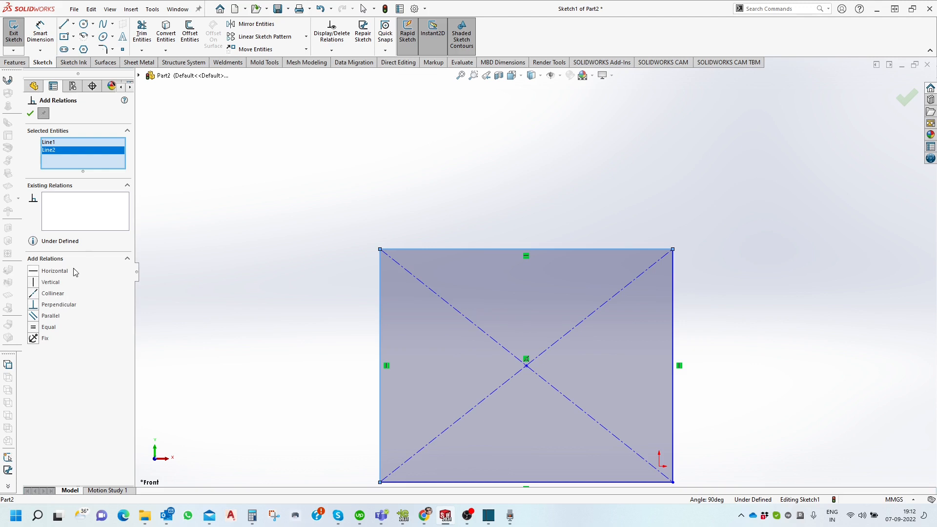
pyautogui.click(35, 306)
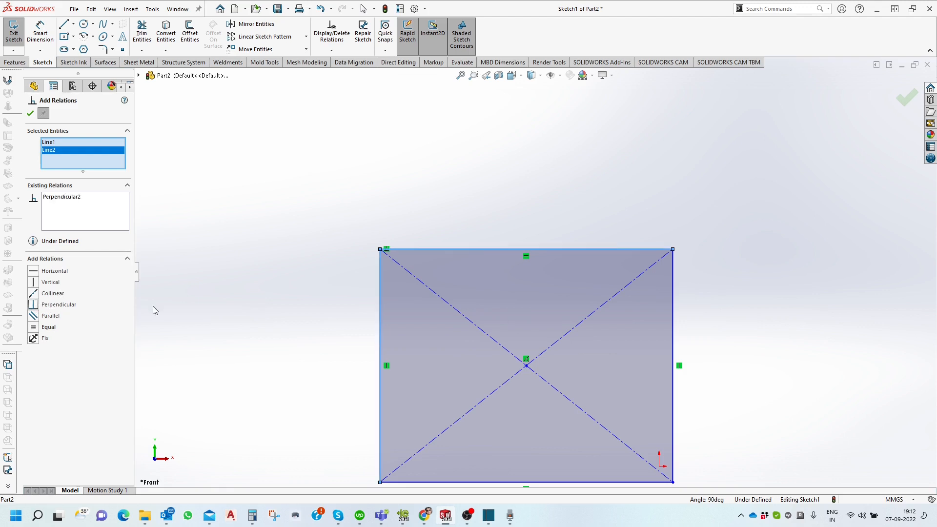
pyautogui.scroll(-5, 384, 247)
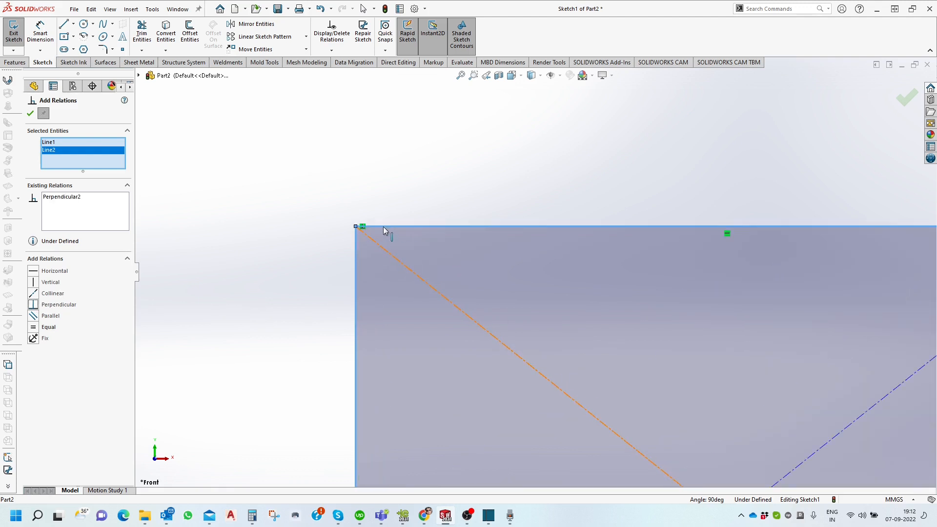
pyautogui.moveTo(384, 248)
pyautogui.keyDown('ctrl'); pyautogui.mouseDown(button='middle')
pyautogui.moveTo(420, 228)
pyautogui.moveTo(425, 248)
pyautogui.mouseUp(button='middle'); pyautogui.keyUp('ctrl')
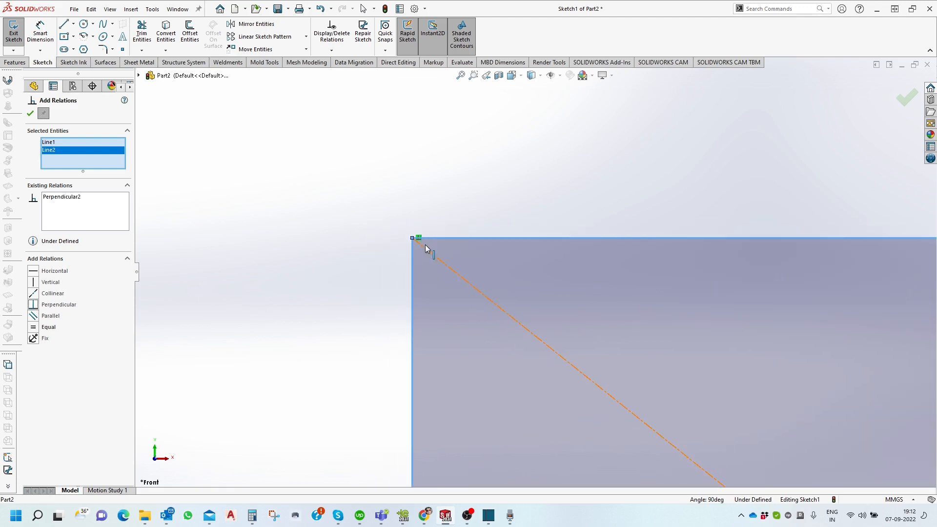
pyautogui.scroll(2, 176, 175)
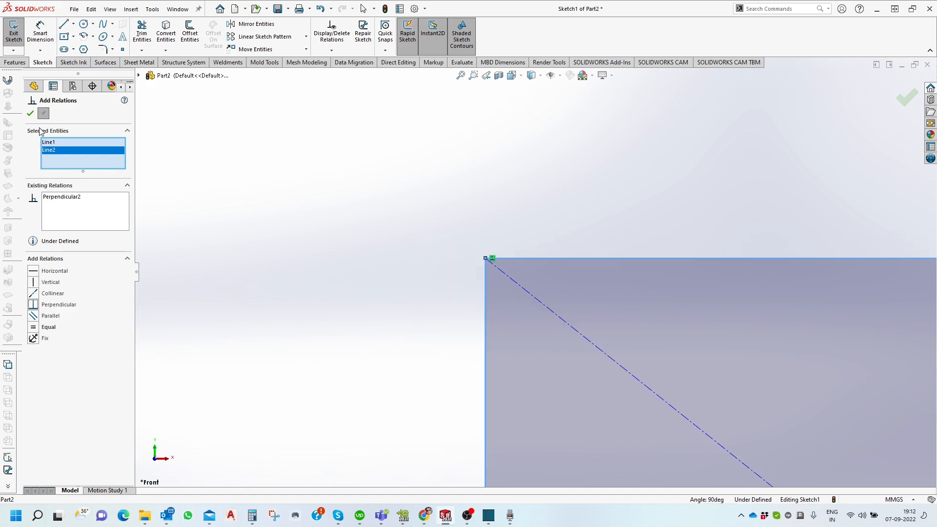
pyautogui.click(30, 113)
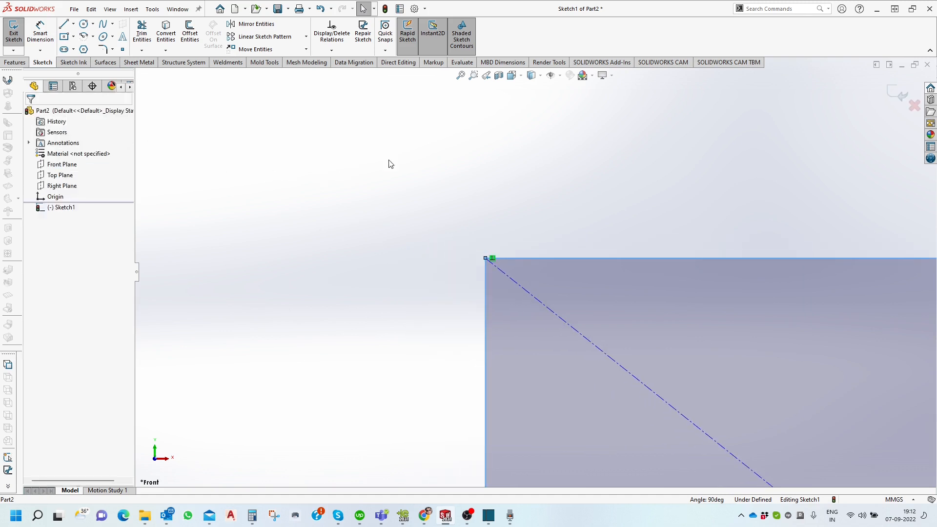
# Step: Move the rectangle's centre point down slightly to about X -56 mm, Y 36 mm, reshaping the rectangle
pyautogui.click(331, 50)
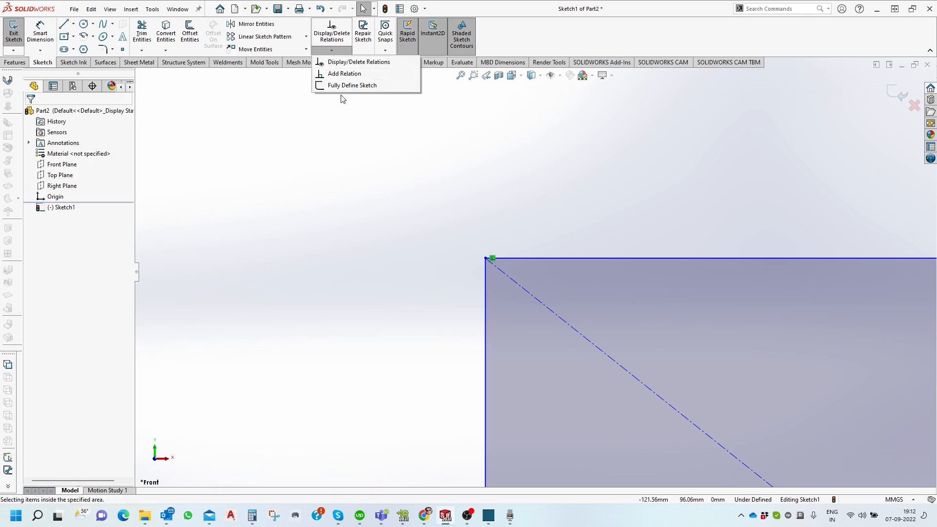
pyautogui.click(415, 239)
pyautogui.scroll(3, 416, 200)
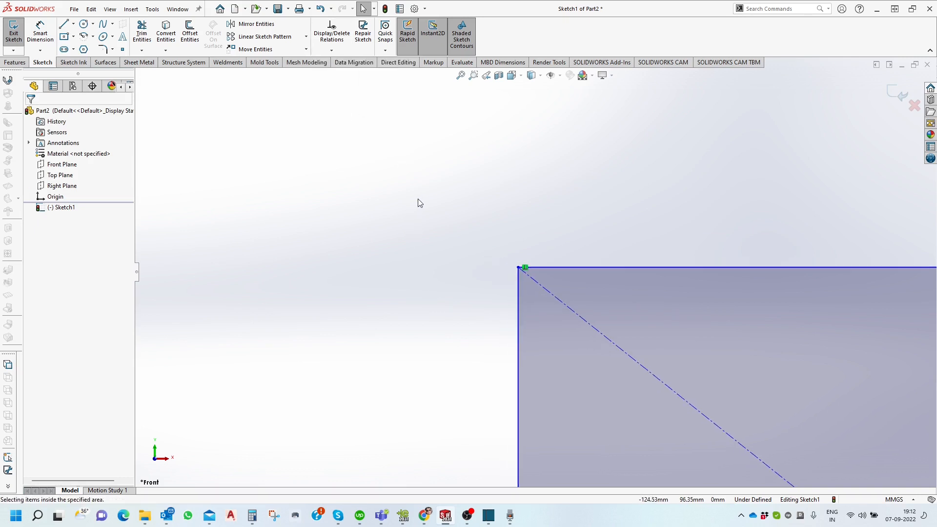
pyautogui.scroll(5, 415, 191)
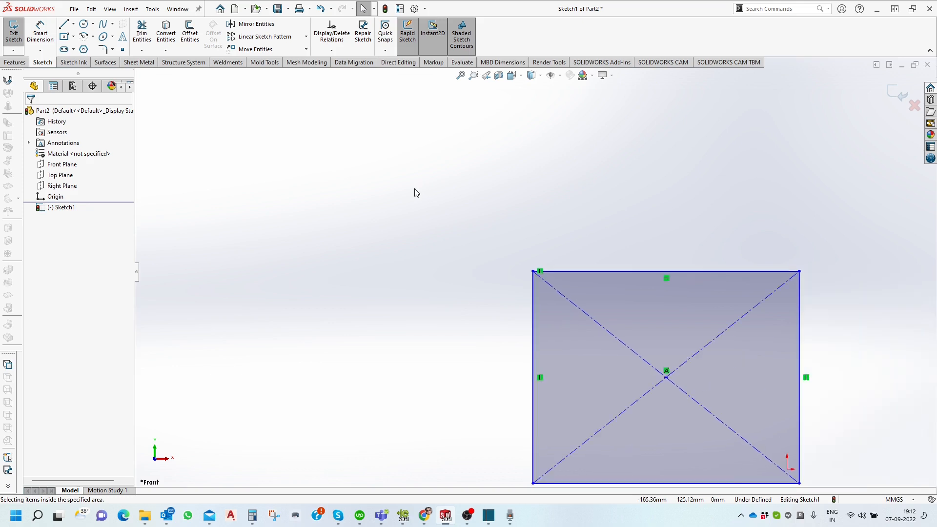
pyautogui.scroll(-3, 606, 328)
pyautogui.scroll(3, 584, 315)
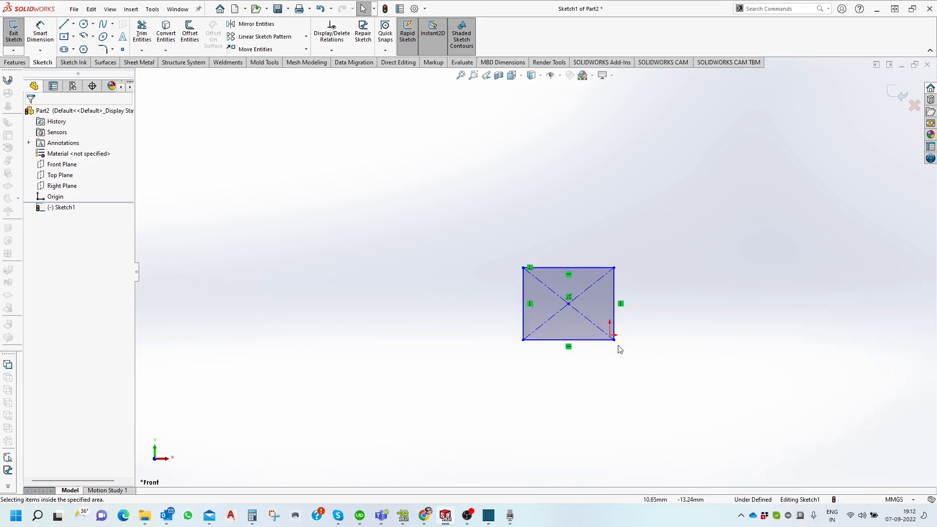
pyautogui.scroll(-3, 616, 350)
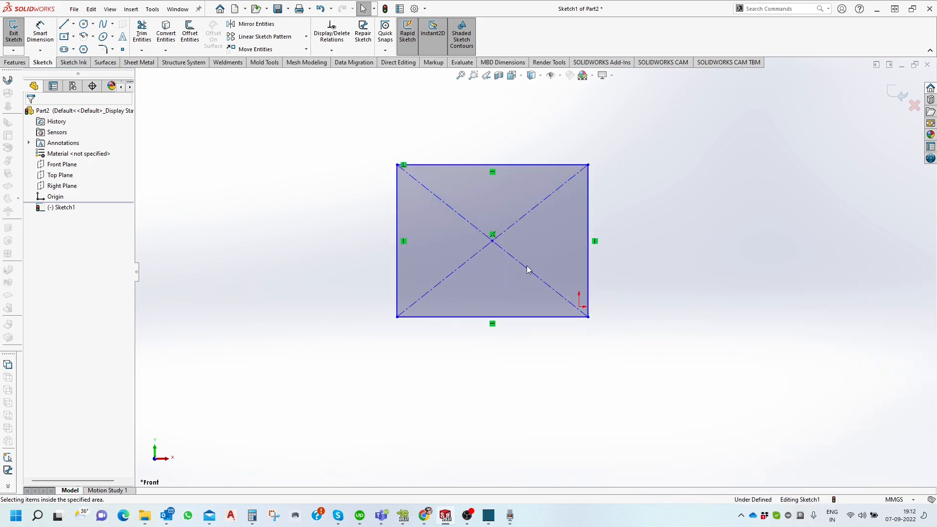
pyautogui.click(493, 241)
pyautogui.moveTo(494, 248); pyautogui.dragTo(493, 251)
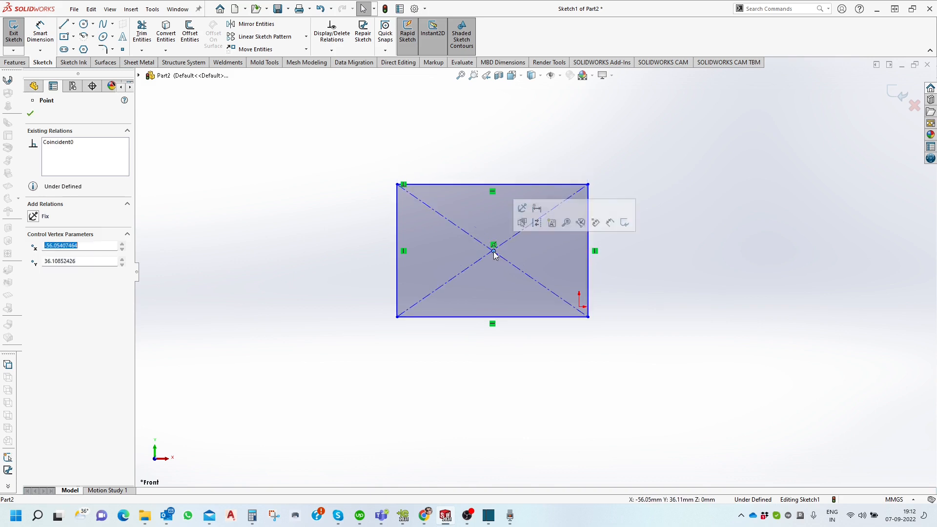
pyautogui.click(419, 370)
# Step: Fully define all entities in the sketch with automatically applied relations and dimensions
pyautogui.scroll(-3, 587, 188)
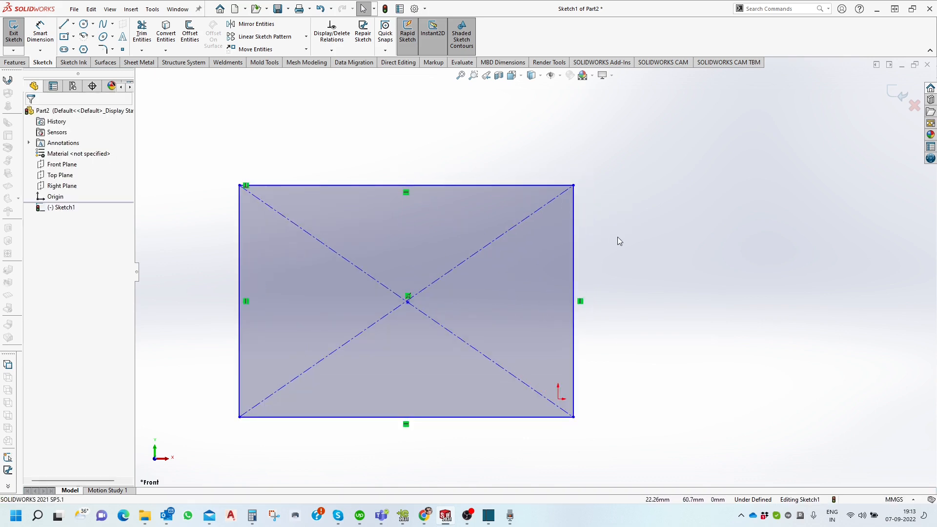
pyautogui.scroll(2, 617, 237)
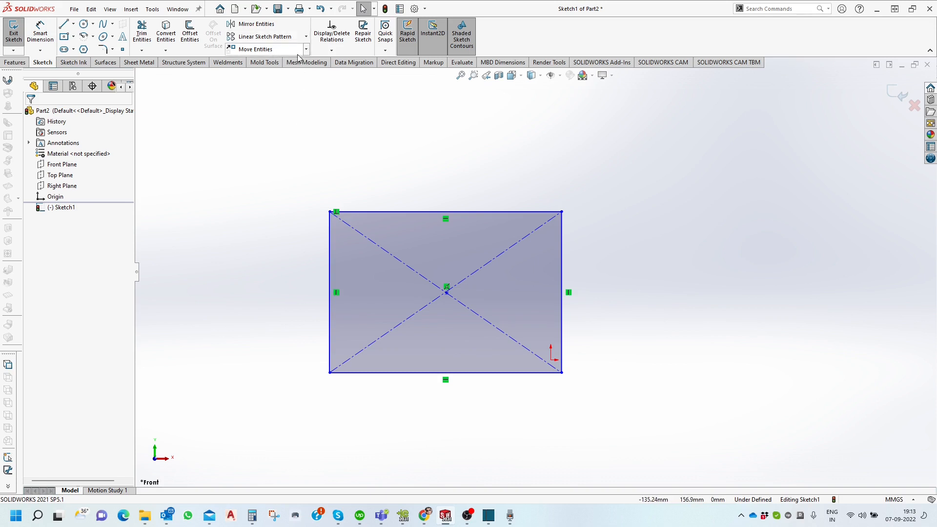
pyautogui.click(327, 51)
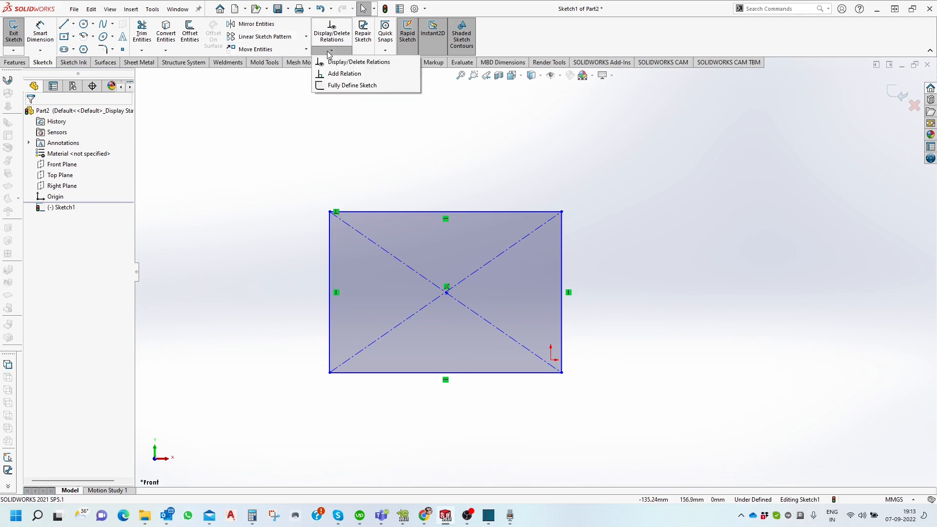
pyautogui.click(331, 87)
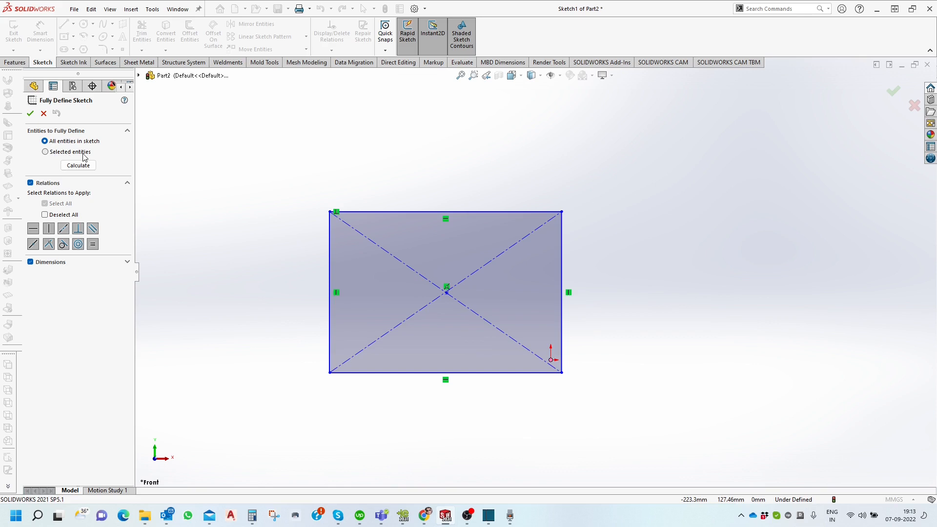
pyautogui.click(30, 114)
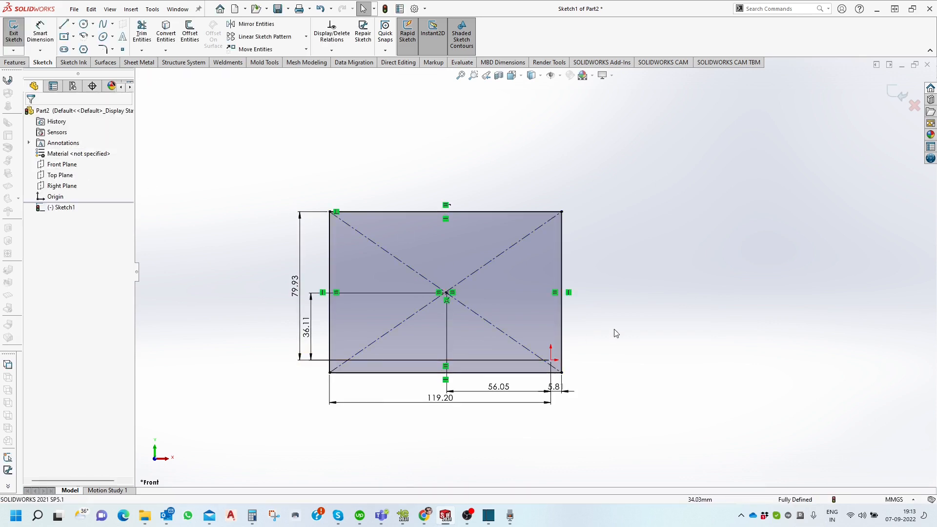
pyautogui.scroll(-3, 528, 341)
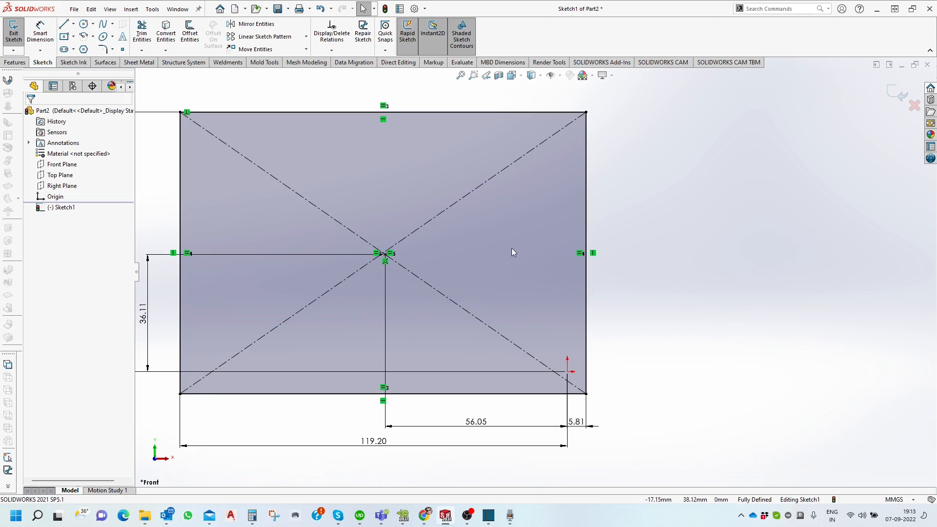
pyautogui.scroll(2, 517, 254)
pyautogui.scroll(-2, 262, 253)
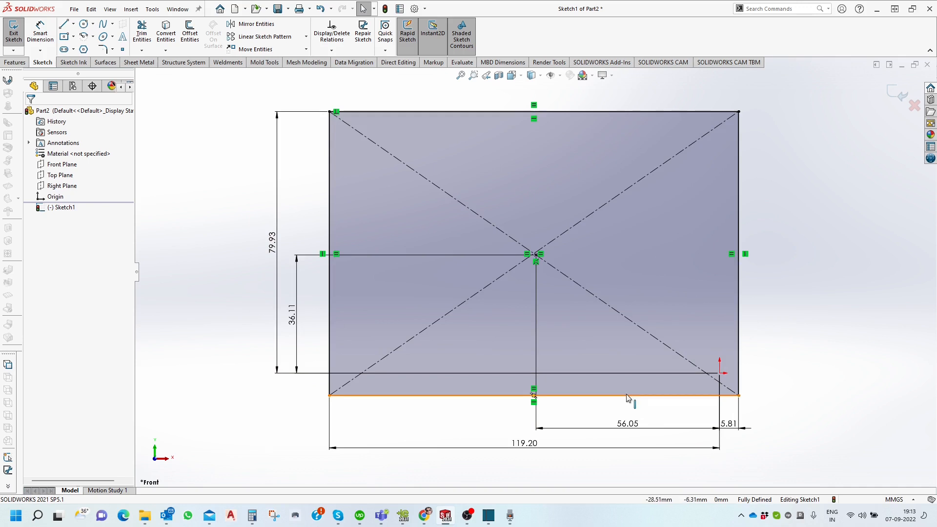
pyautogui.scroll(1, 628, 398)
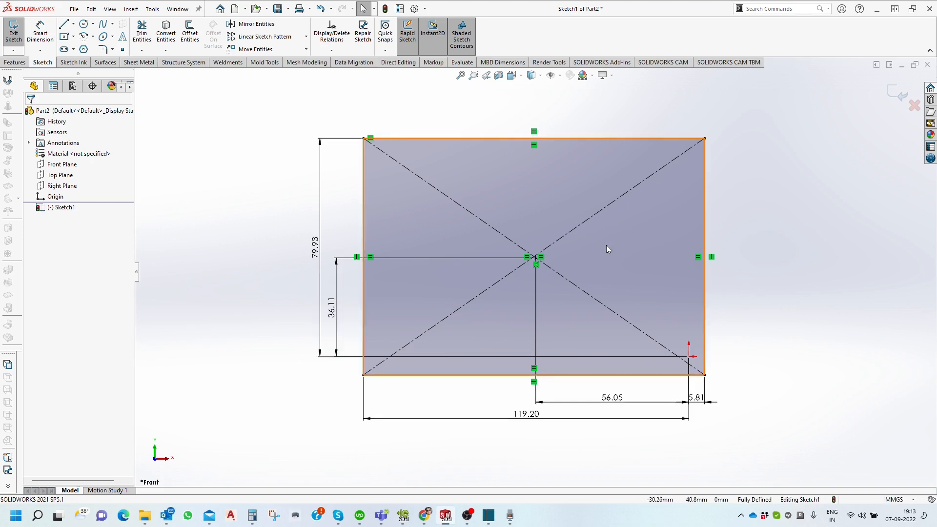
pyautogui.scroll(-2, 603, 254)
pyautogui.scroll(4, 602, 257)
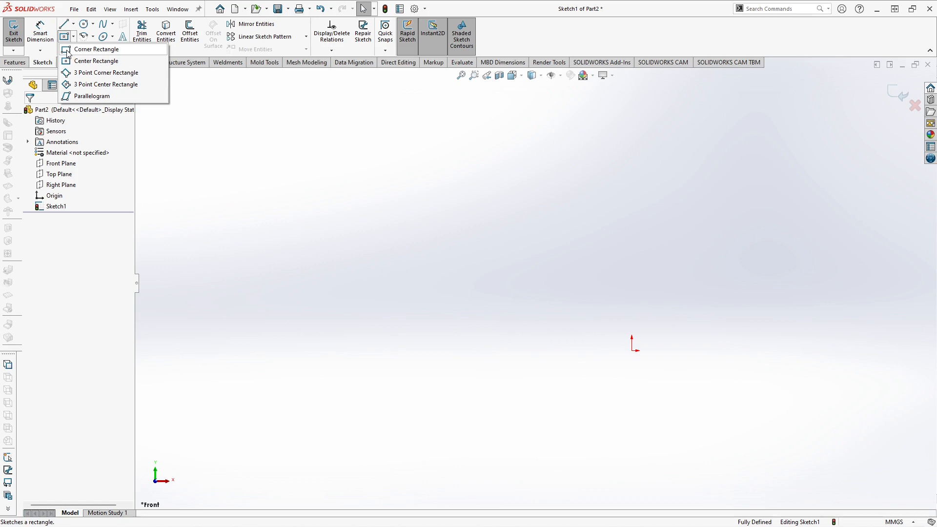
# Step: Sketch a corner rectangle about 70 mm wide and 46 mm high, extending down and right from the origin
pyautogui.click(69, 52)
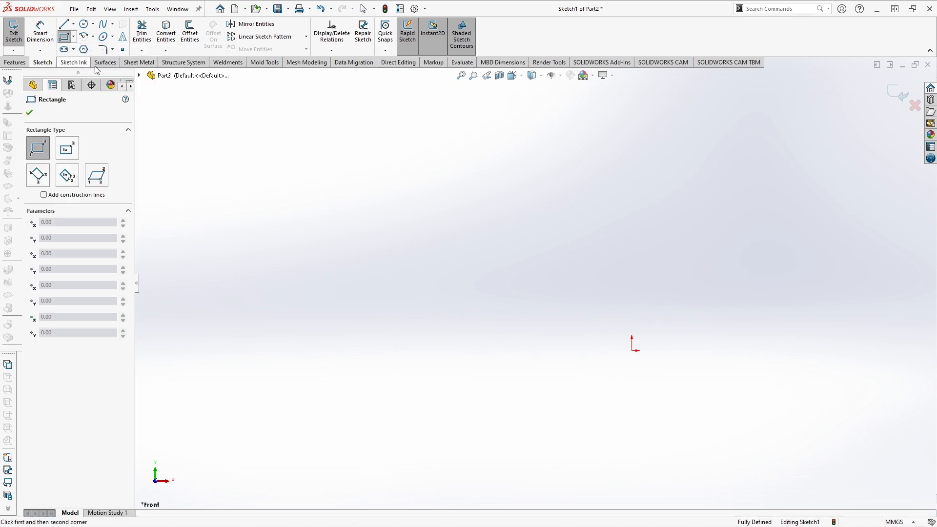
pyautogui.click(632, 351)
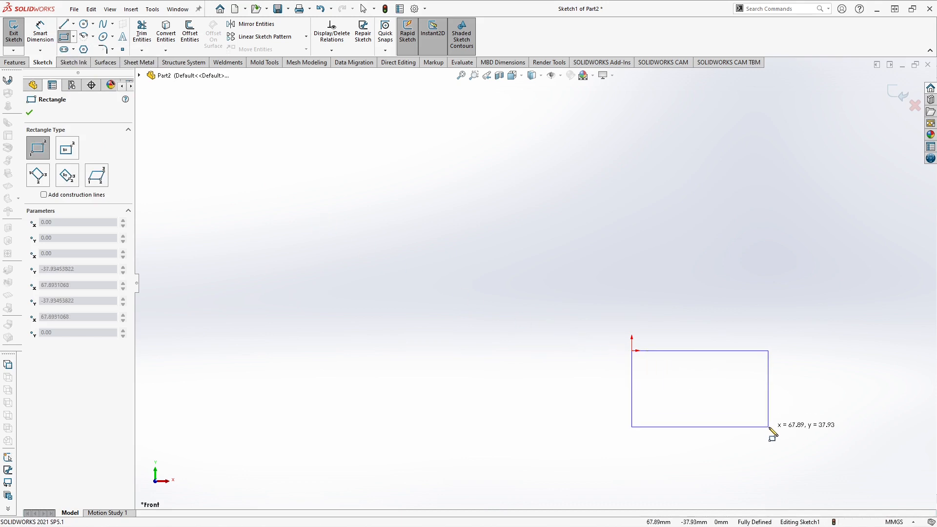
pyautogui.click(773, 442)
pyautogui.scroll(2, 689, 287)
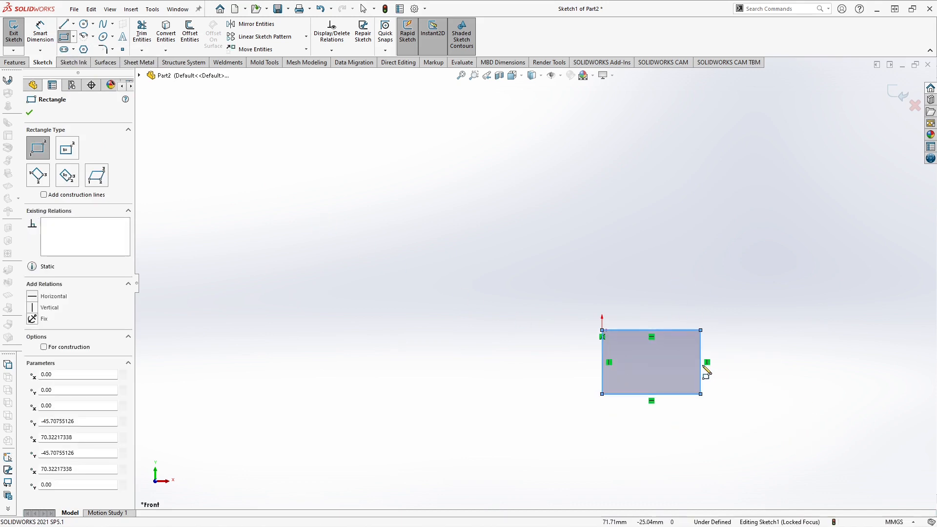
pyautogui.scroll(-3, 703, 367)
pyautogui.scroll(-3, 613, 296)
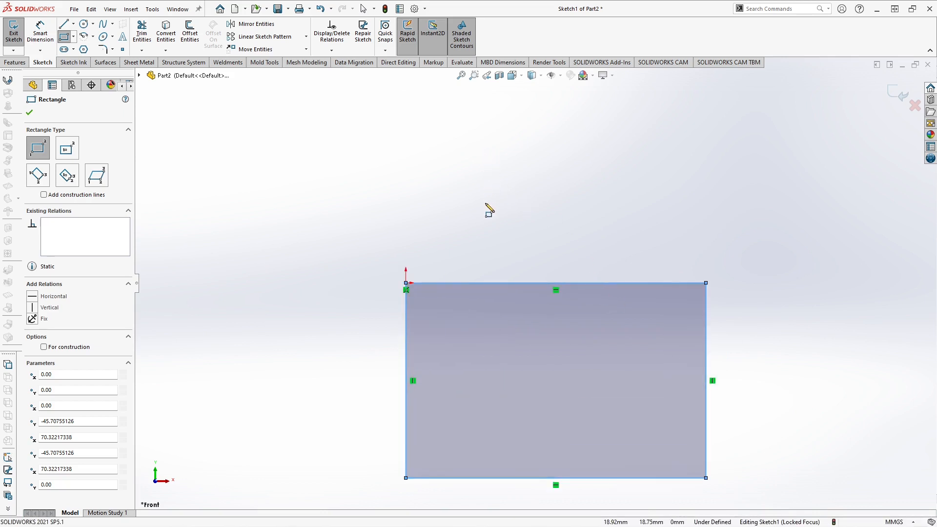
pyautogui.press('Escape')
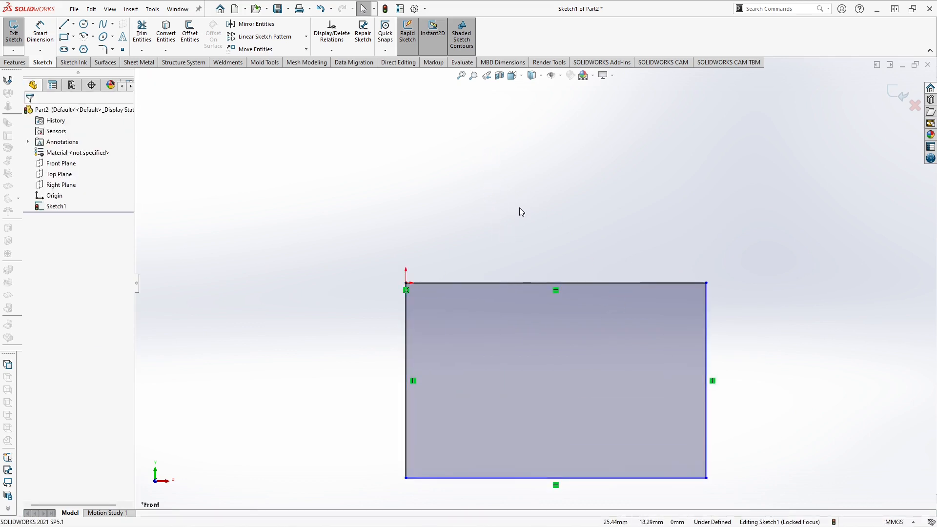
pyautogui.scroll(2, 561, 229)
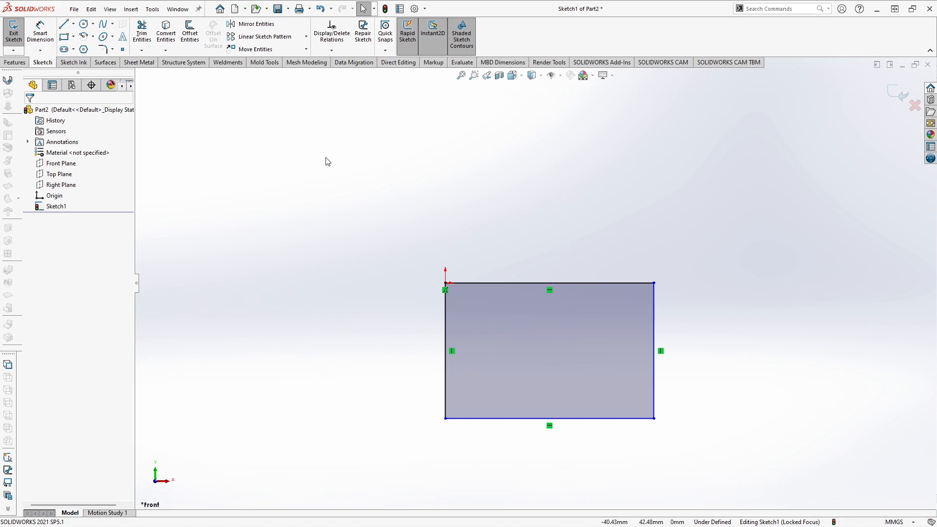
pyautogui.scroll(-2, 676, 356)
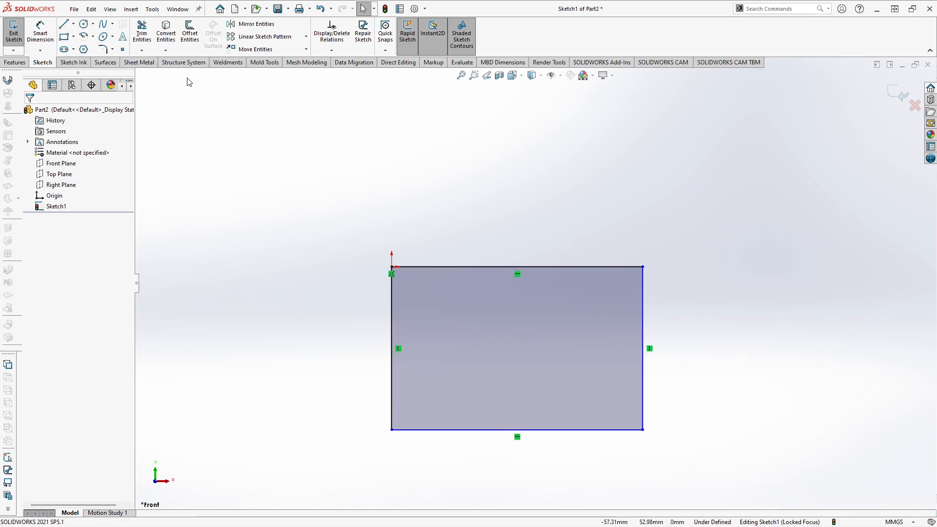
# Step: Fully define all entities in the rectangle sketch with all relation types and dimensions applied automatically
pyautogui.click(332, 50)
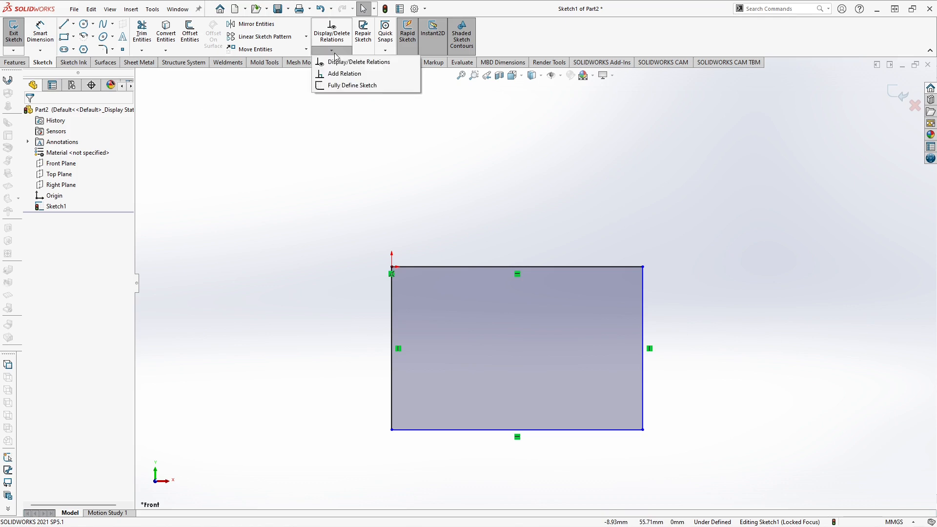
pyautogui.click(344, 85)
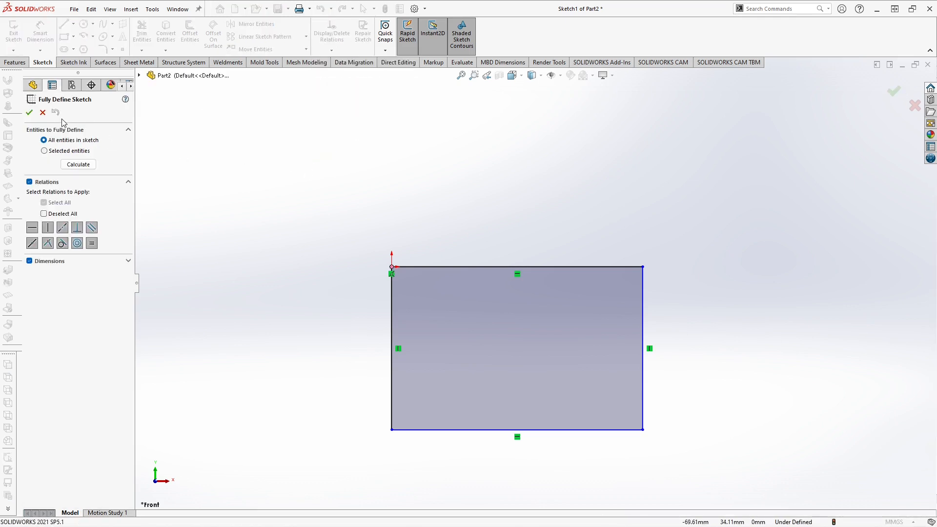
pyautogui.click(29, 112)
pyautogui.scroll(-1, 589, 318)
pyautogui.scroll(3, 566, 259)
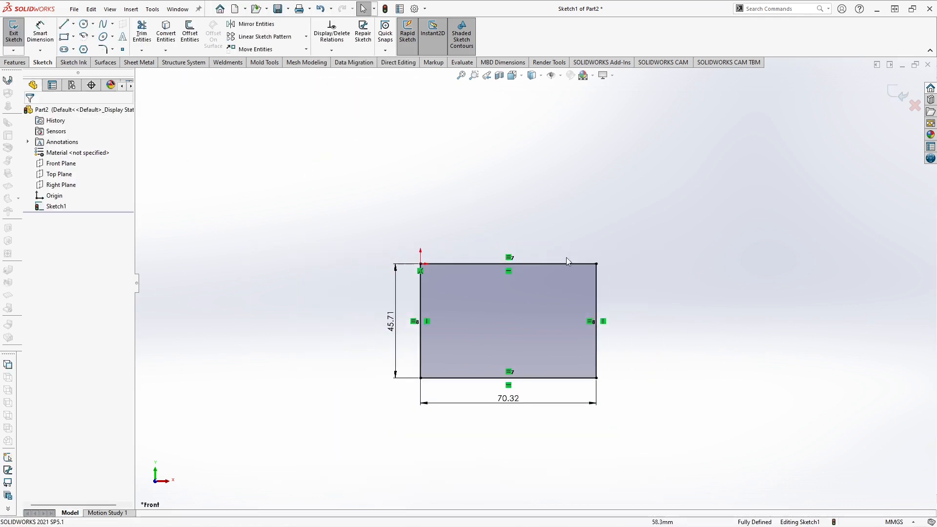
# Step: Check the closed rectangle for gaps with Repair Sketch and close the check
pyautogui.scroll(-2, 513, 327)
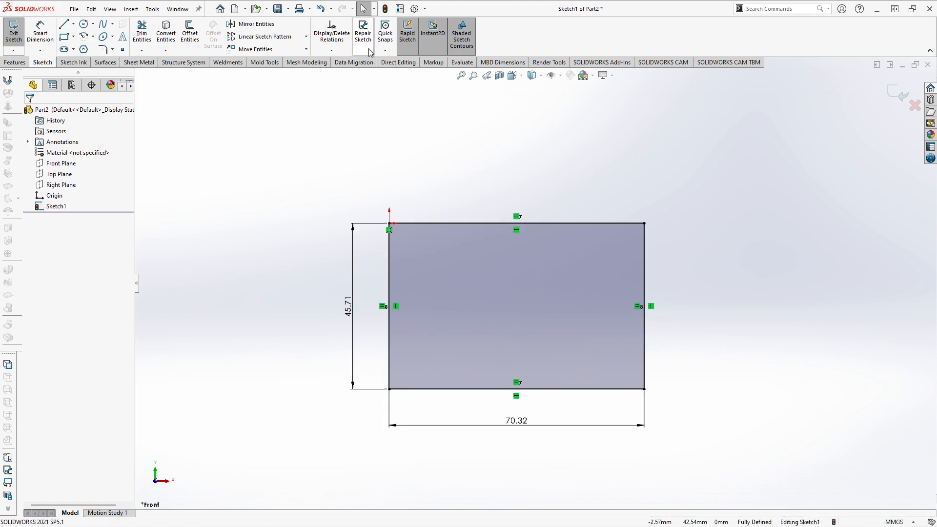
pyautogui.click(363, 34)
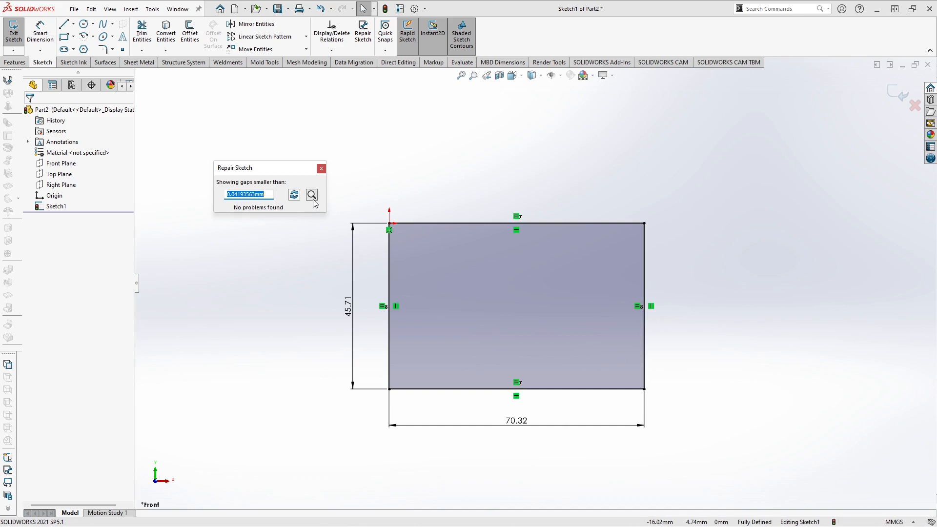
pyautogui.click(324, 169)
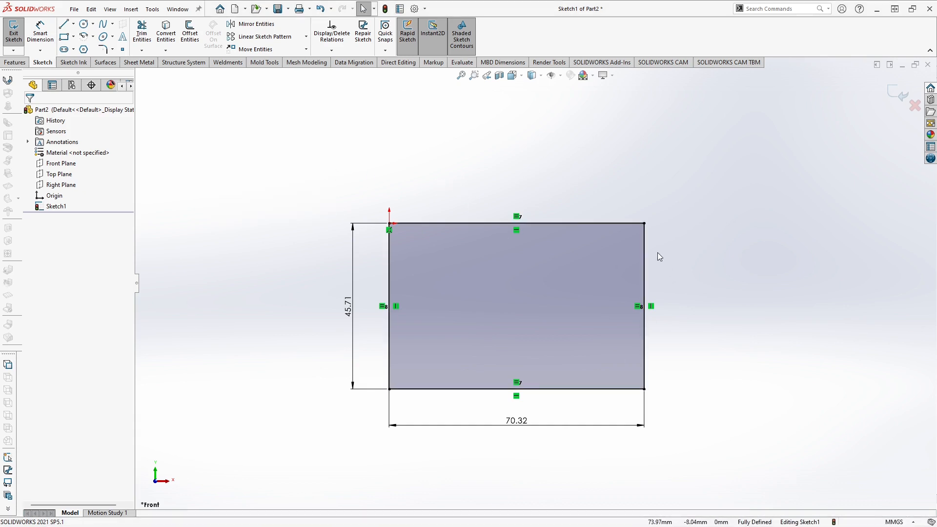
# Step: Delete the rectangle's right vertical edge from the sketch
pyautogui.scroll(-5, 657, 254)
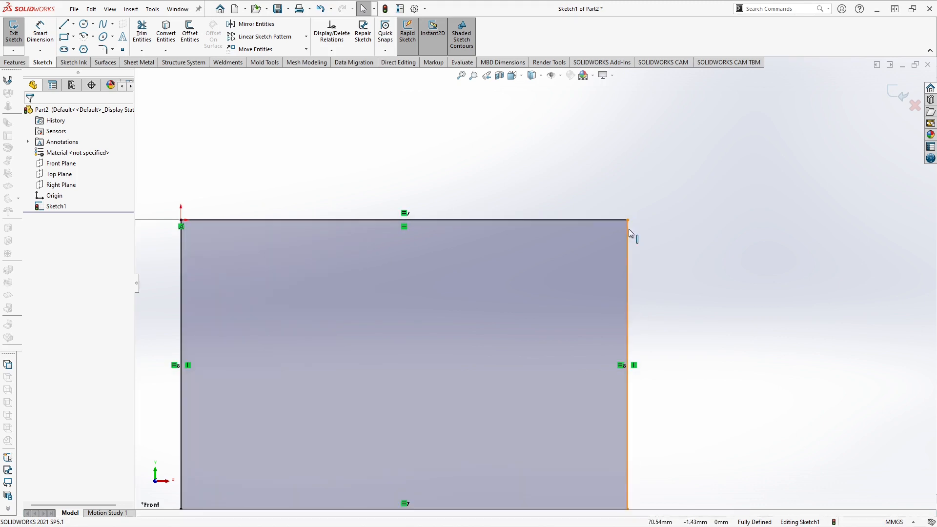
pyautogui.click(628, 230)
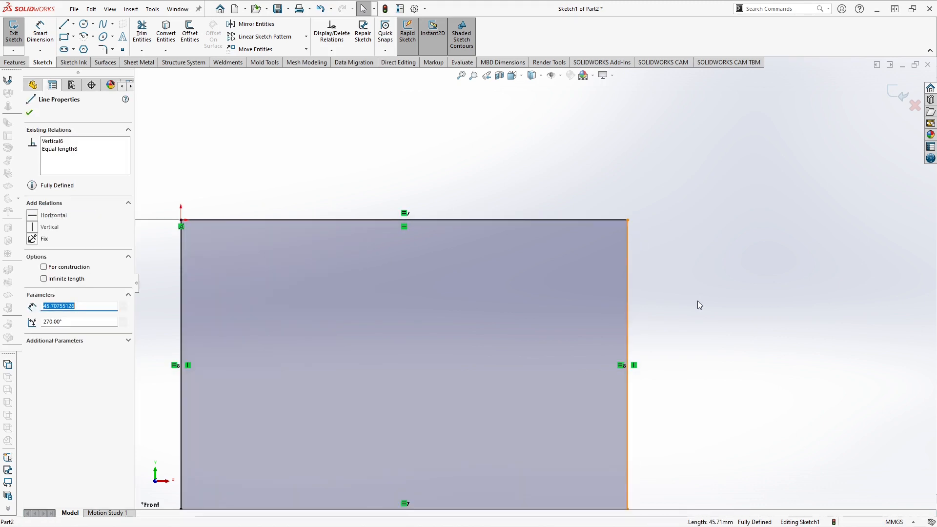
pyautogui.press('Delete')
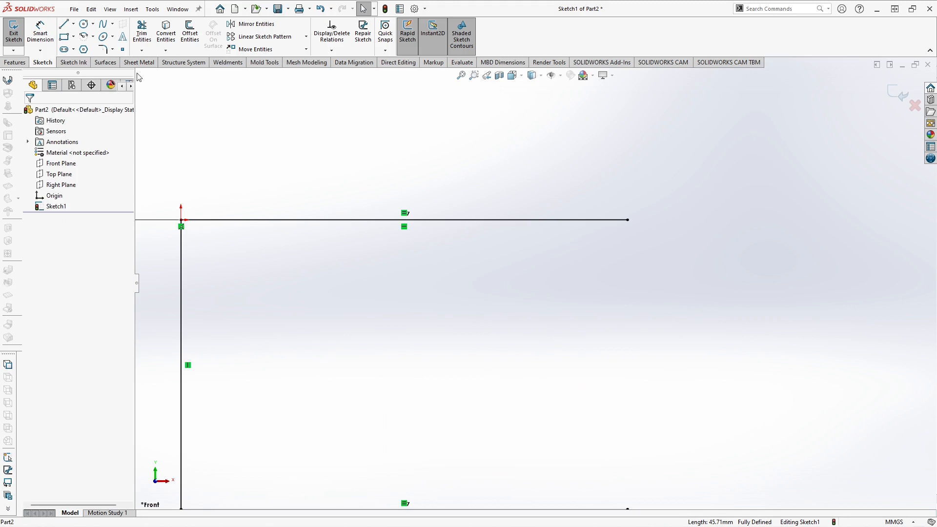
# Step: Sketch a near-vertical line from the bottom edge's right endpoint, ending about 0.02 mm beyond the top edge's right endpoint to leave a tiny gap
pyautogui.click(65, 24)
pyautogui.press('f')
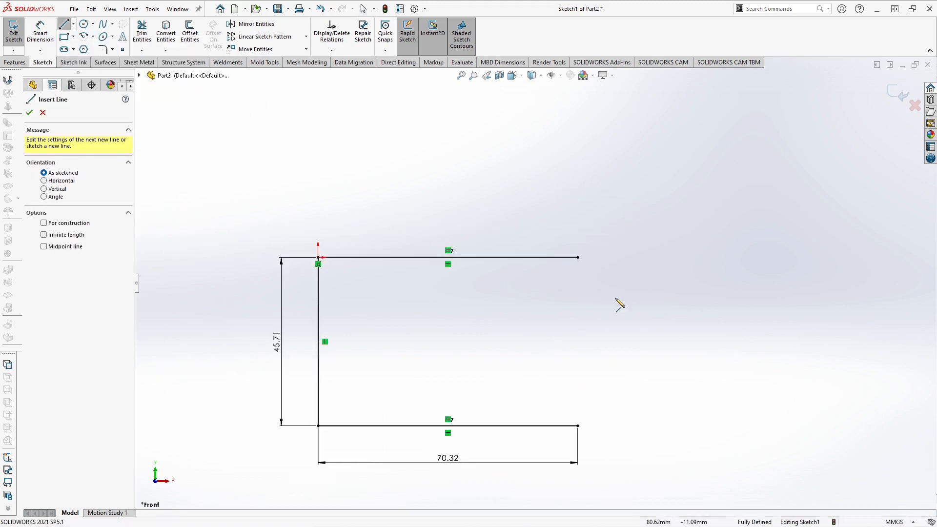
pyautogui.click(578, 426)
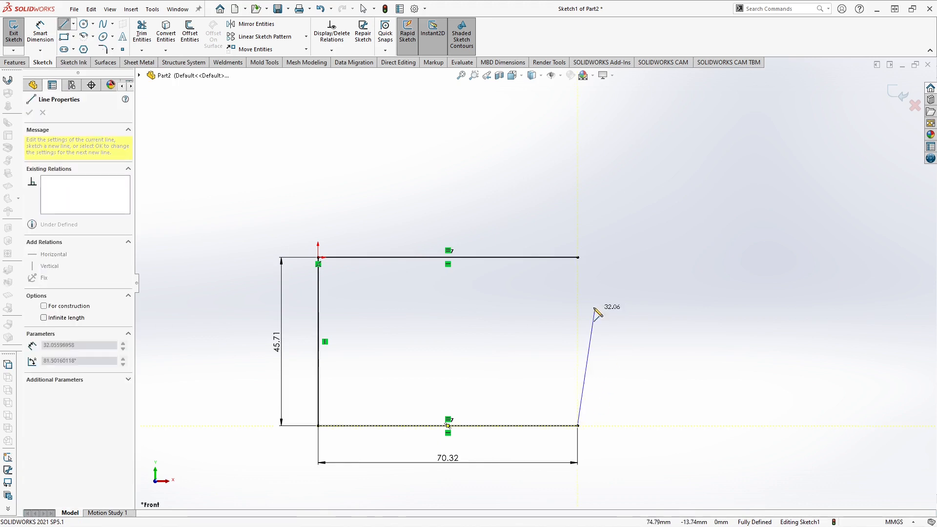
pyautogui.scroll(-3, 596, 311)
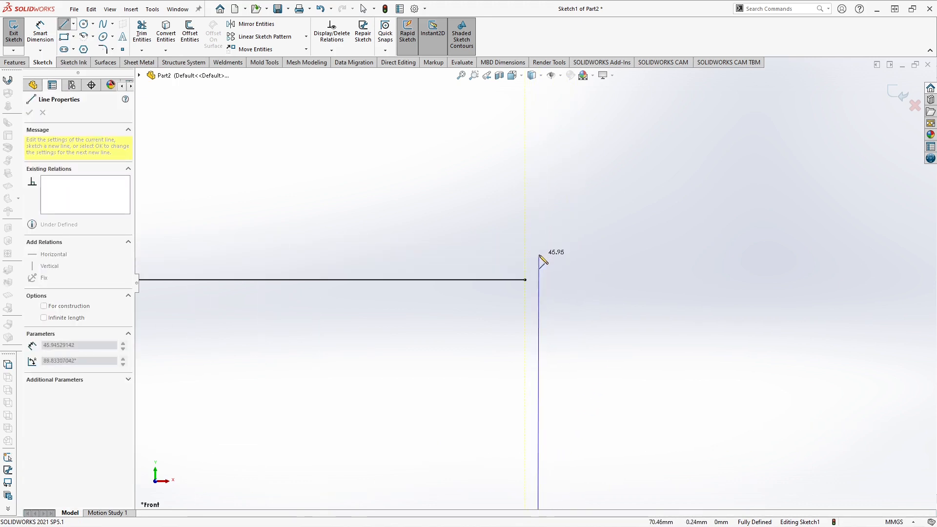
pyautogui.scroll(-5, 528, 284)
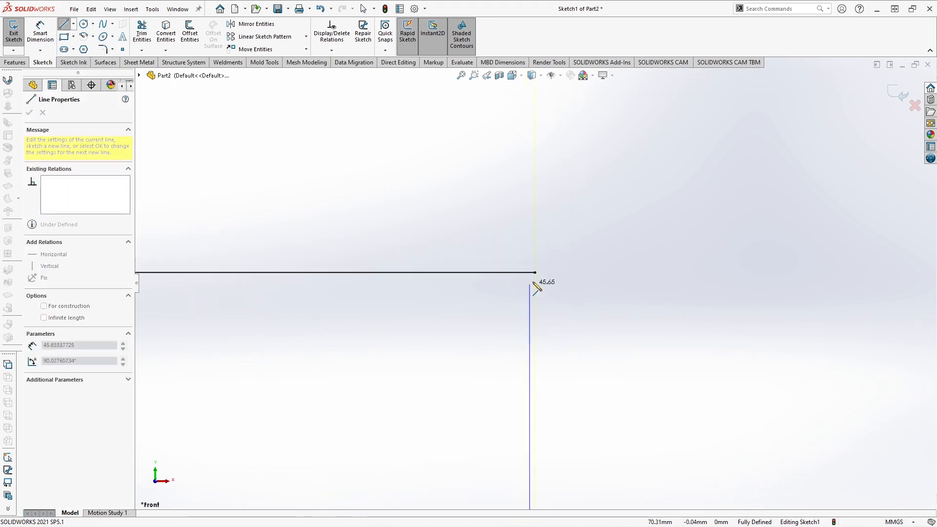
pyautogui.click(547, 260)
pyautogui.press('Escape')
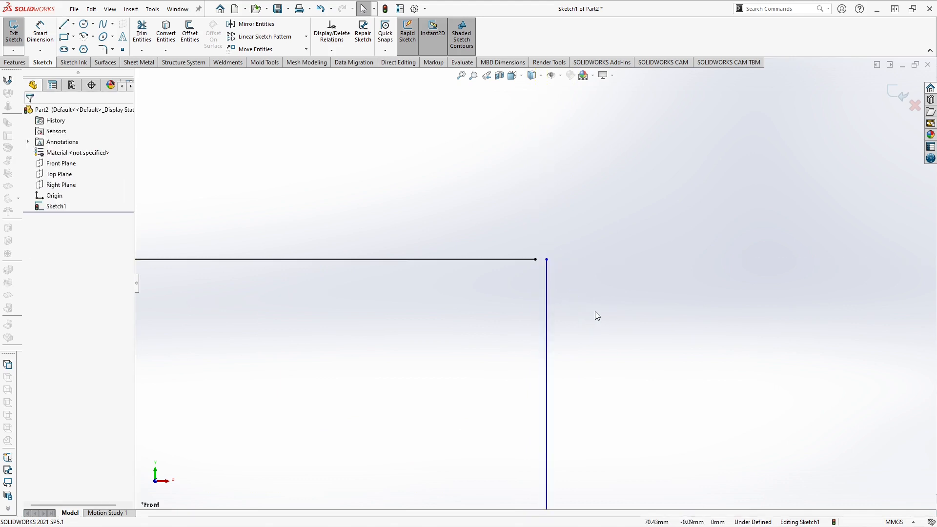
# Step: Run Repair Sketch on the redrawn outline and examine the top right corner with the magnifier for a gap
pyautogui.scroll(2, 597, 312)
pyautogui.scroll(-3, 550, 280)
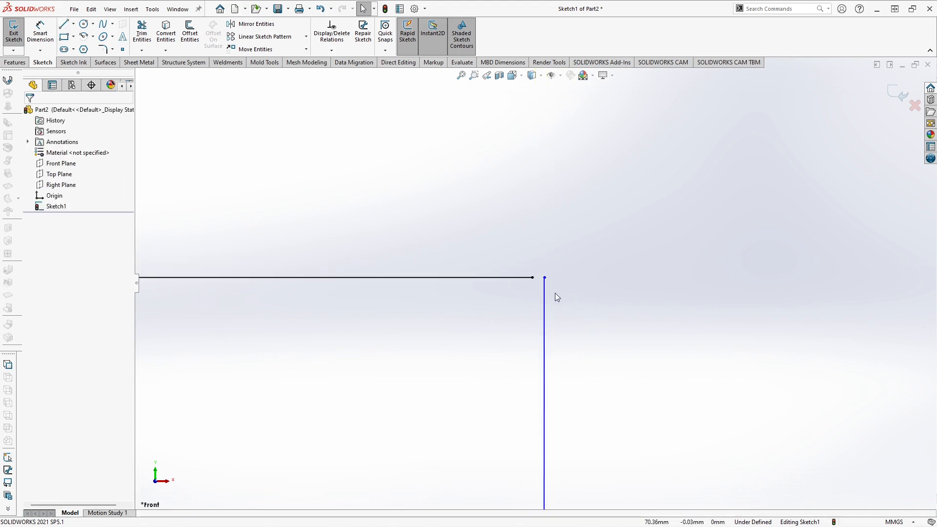
pyautogui.scroll(-3, 513, 276)
pyautogui.scroll(10, 599, 301)
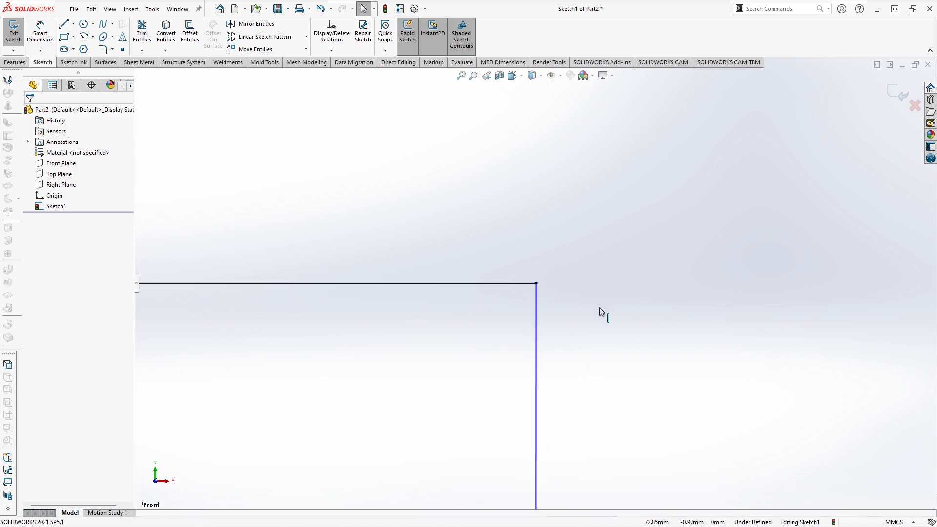
pyautogui.scroll(5, 599, 309)
pyautogui.scroll(2, 502, 324)
pyautogui.scroll(-2, 486, 324)
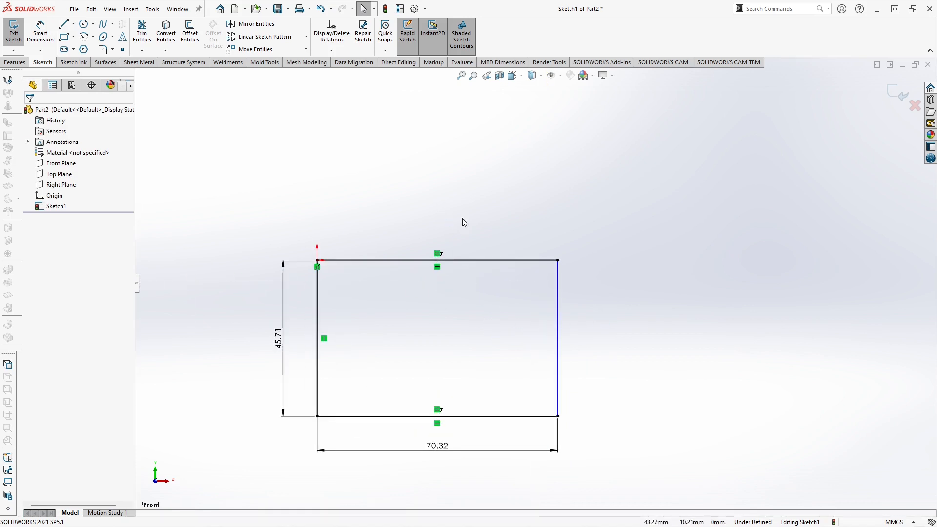
pyautogui.click(363, 34)
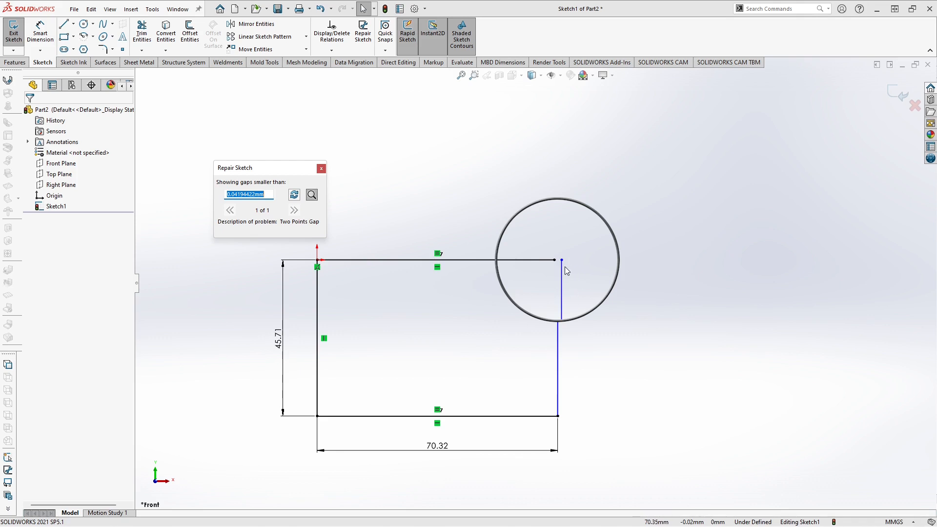
pyautogui.scroll(-1, 552, 275)
# Step: Make the two separated top right endpoints coincident, recheck the sketch for gaps and close Repair Sketch
pyautogui.click(563, 262)
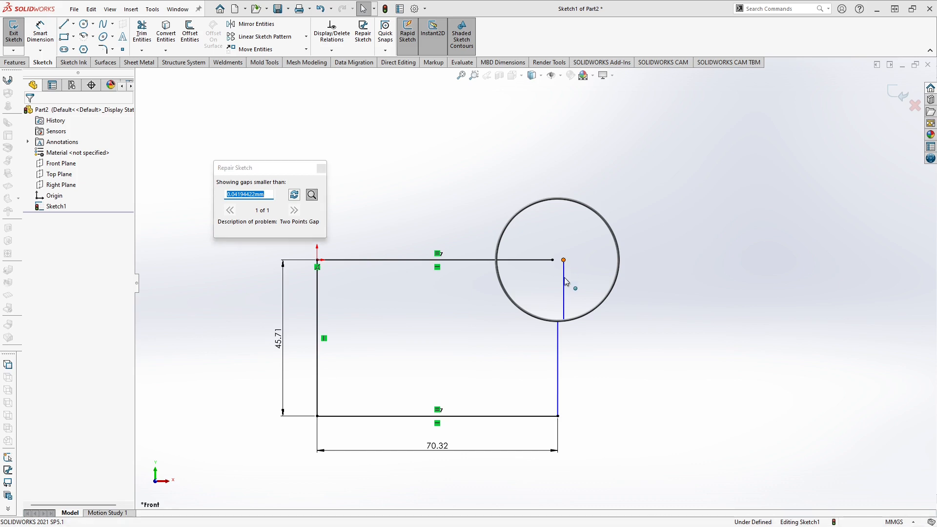
pyautogui.keyDown('ctrl'); pyautogui.click(553, 261); pyautogui.keyUp('ctrl')
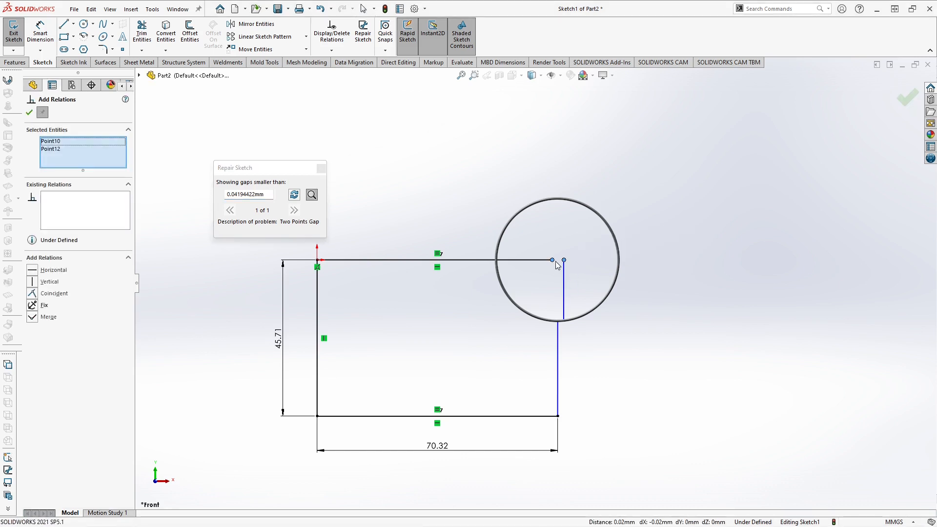
pyautogui.click(36, 293)
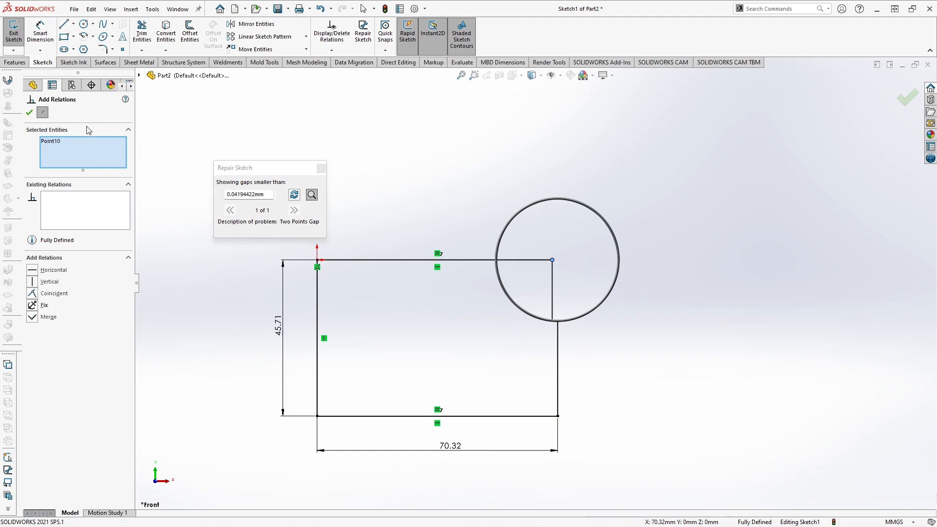
pyautogui.click(294, 195)
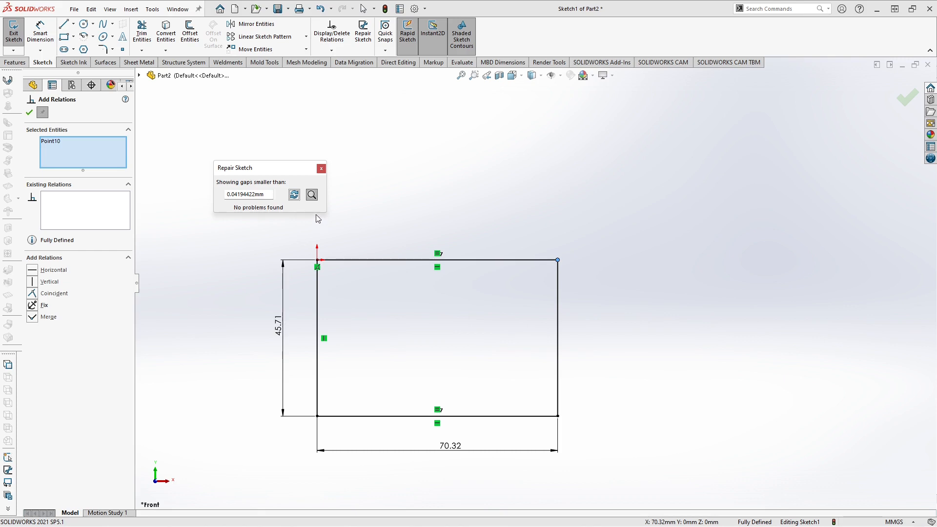
pyautogui.click(321, 169)
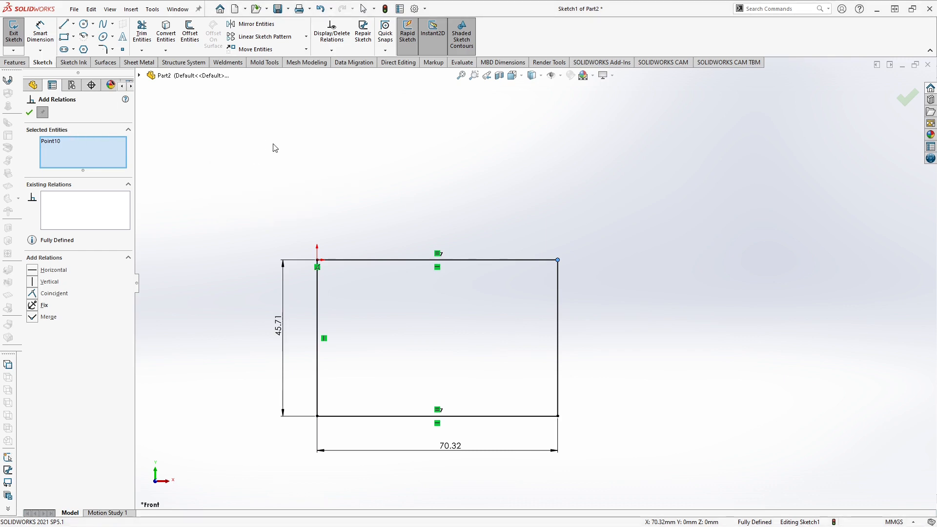
# Step: Review the Quick Snaps options and leave Add Relations, clearing the selected corner point
pyautogui.click(384, 52)
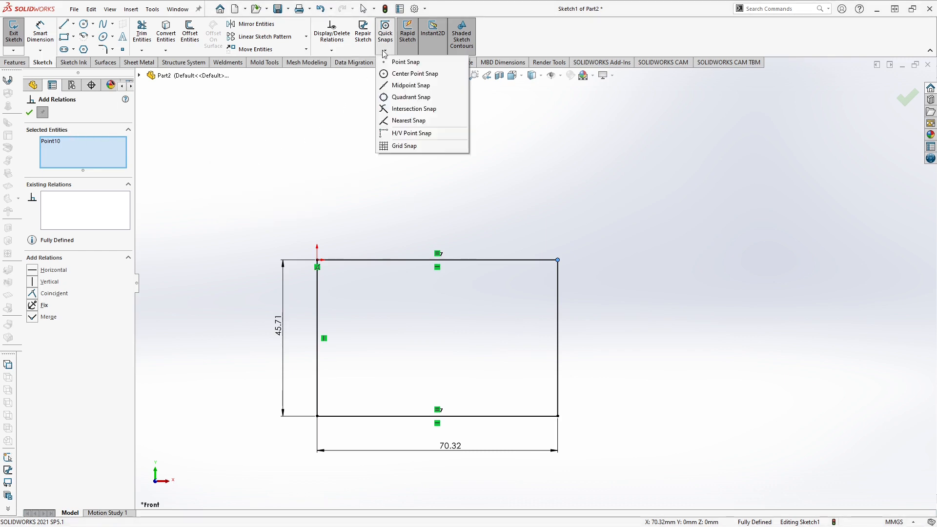
pyautogui.click(253, 172)
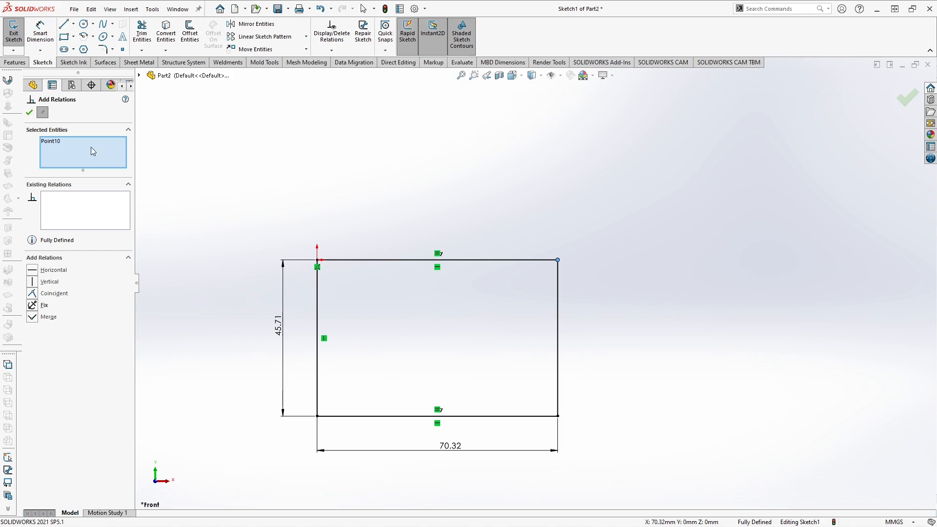
pyautogui.press('Escape')
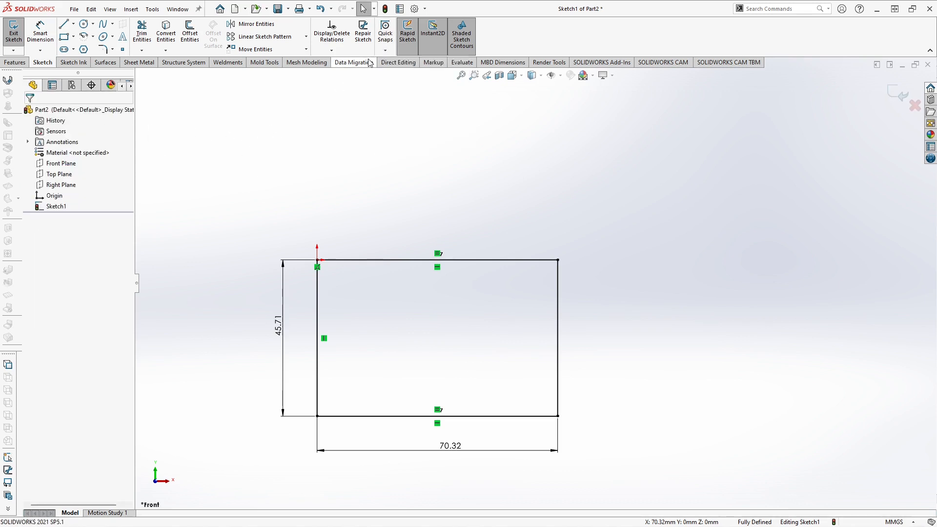
pyautogui.click(383, 52)
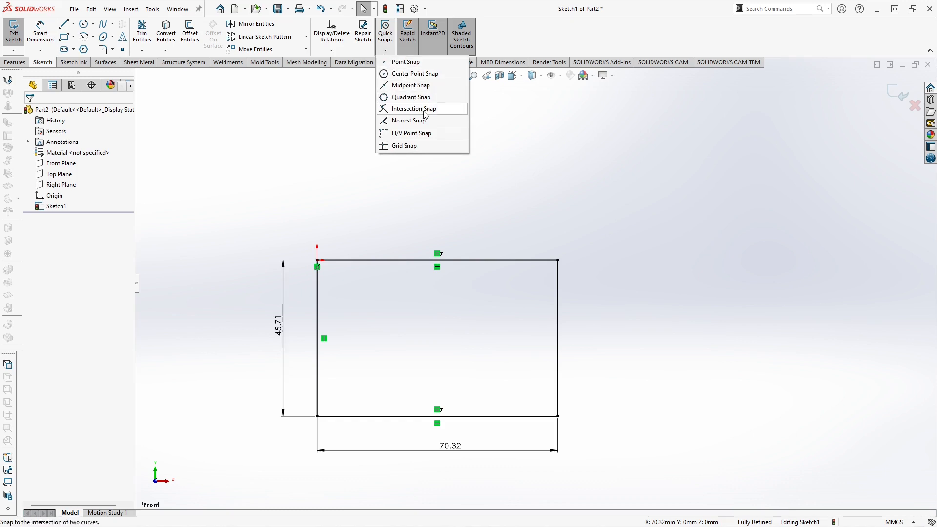
pyautogui.click(171, 126)
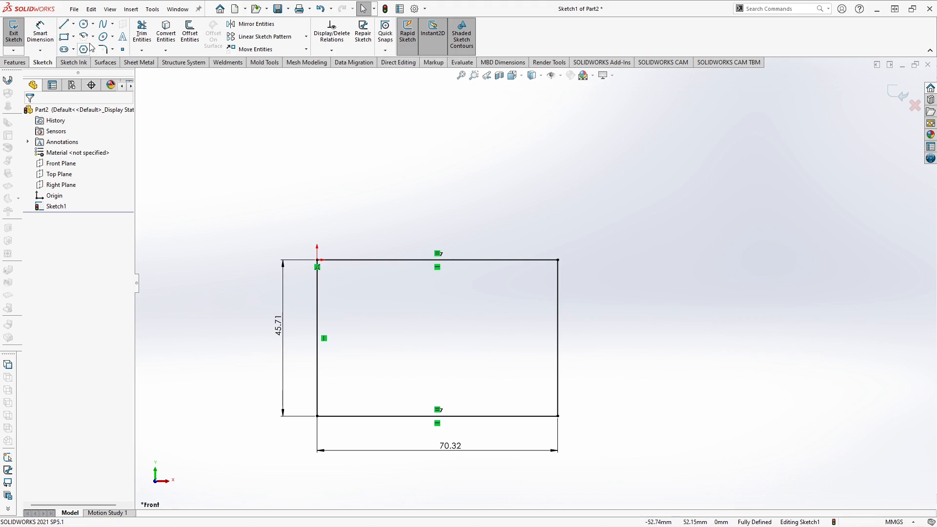
# Step: Sketch a sloped line from the rectangle's top edge midpoint, using Midpoint Snap, to a free point above the rectangle
pyautogui.click(63, 24)
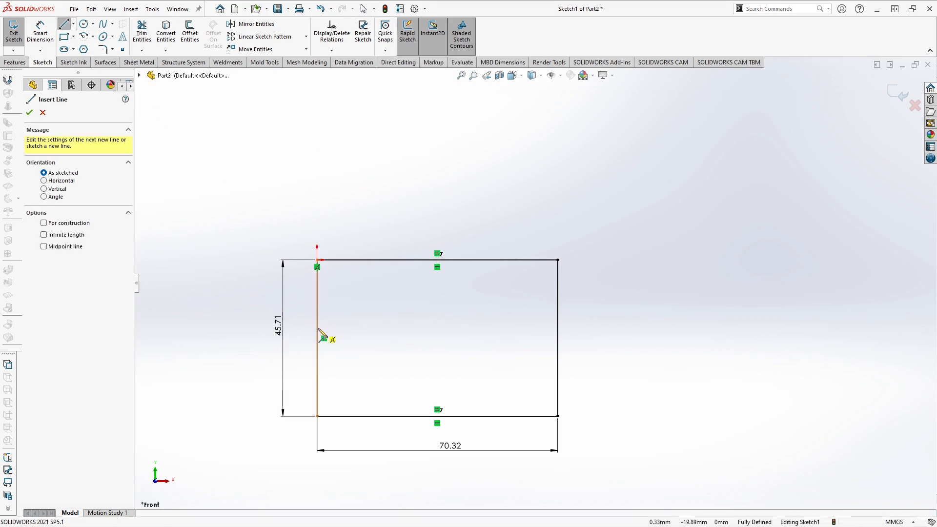
pyautogui.scroll(-4, 329, 350)
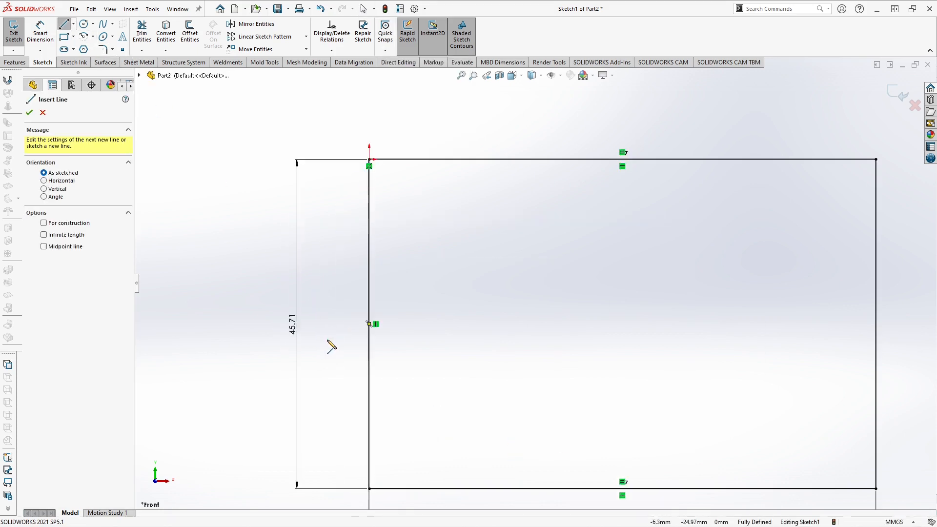
pyautogui.click(369, 323)
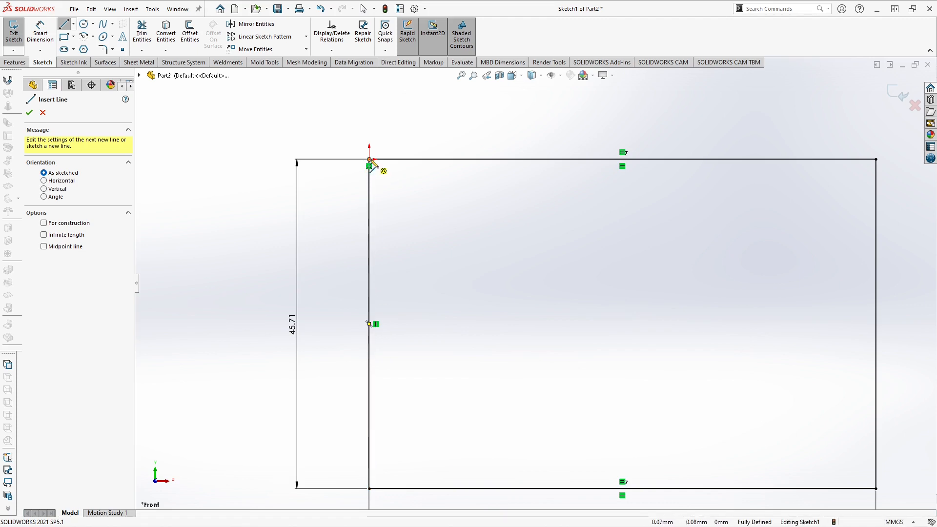
pyautogui.scroll(3, 402, 172)
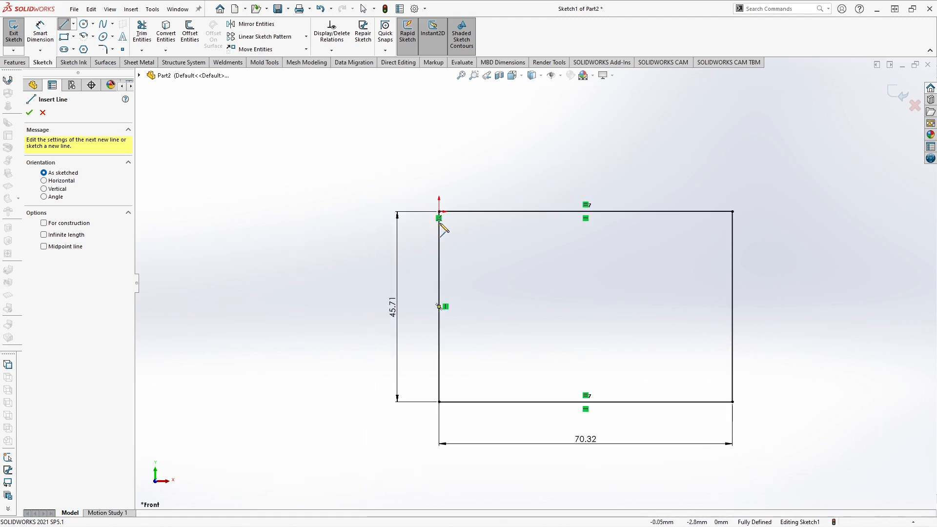
pyautogui.scroll(2, 484, 267)
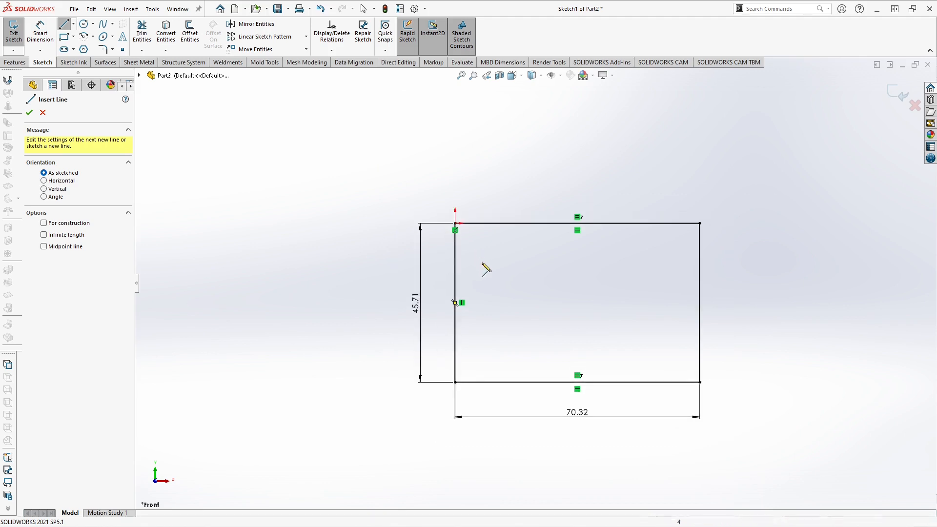
pyautogui.scroll(1, 598, 299)
pyautogui.scroll(-3, 598, 300)
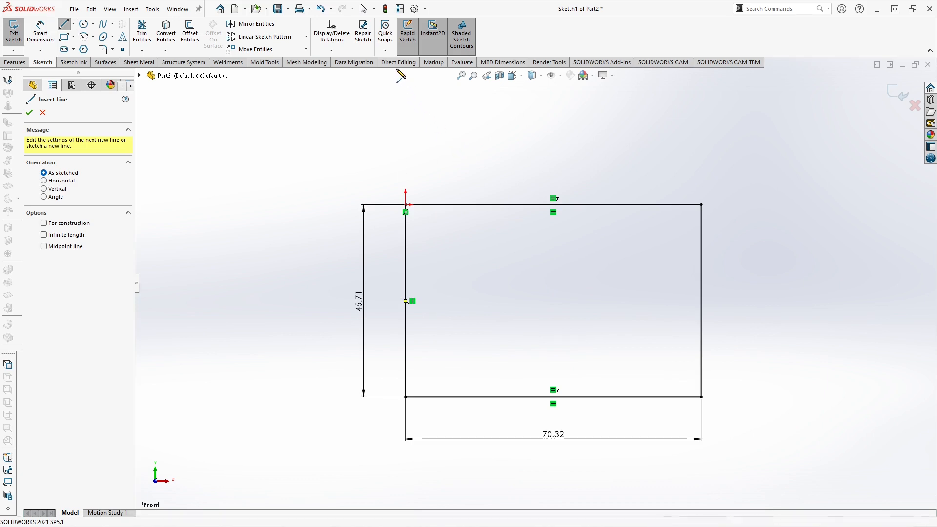
pyautogui.click(385, 34)
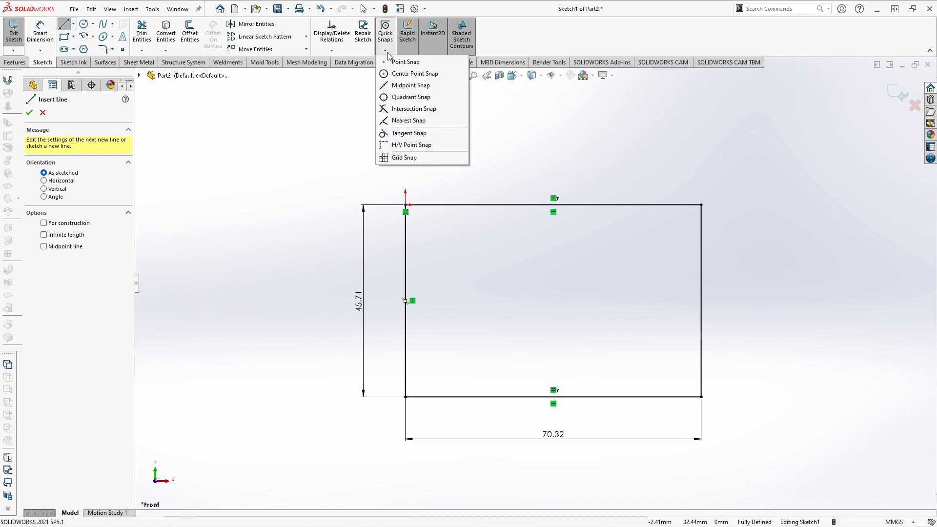
pyautogui.click(404, 86)
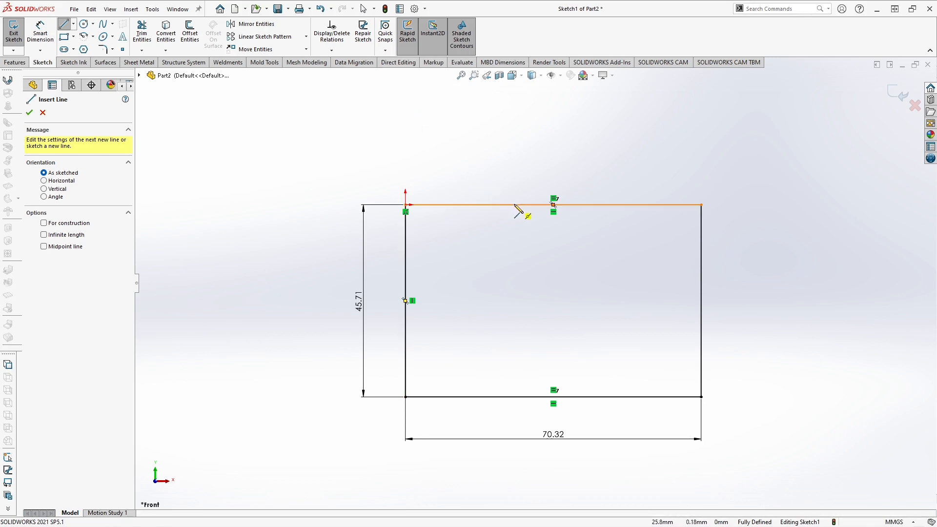
pyautogui.click(461, 205)
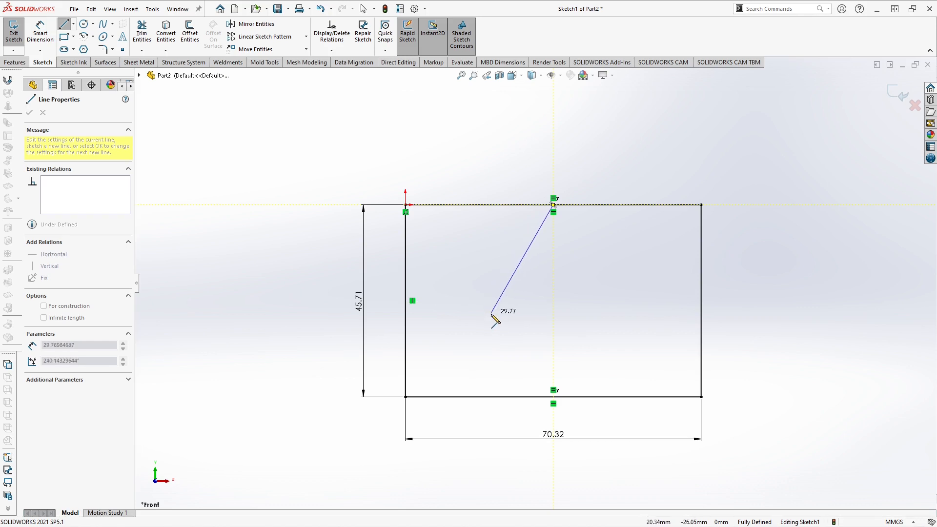
pyautogui.click(468, 147)
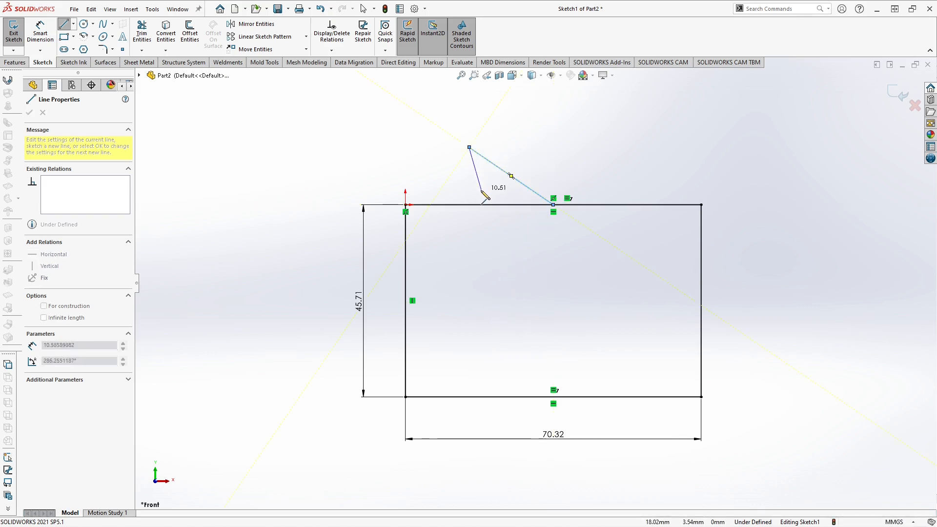
pyautogui.press('Escape')
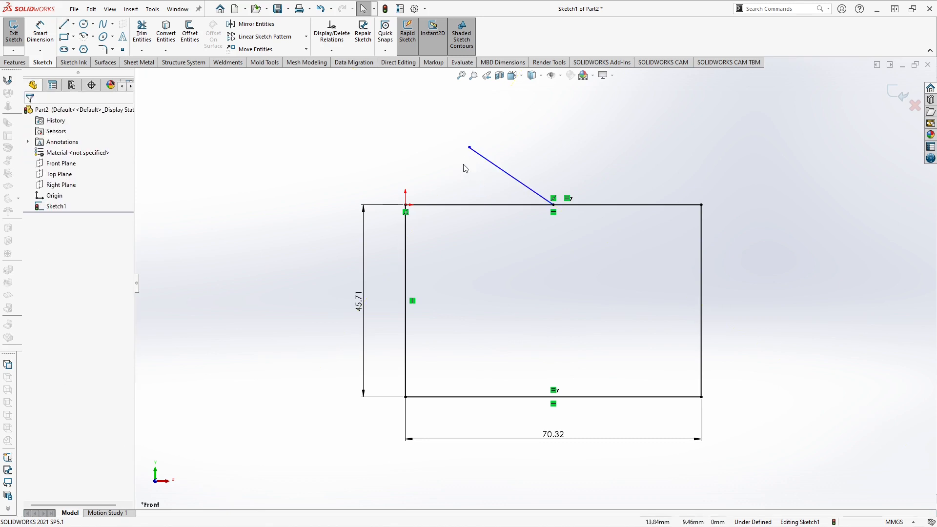
# Step: Move the sloped line's free endpoint inside the rectangle, directly below the top midpoint, to about X 35.16, Y -19.44 mm
pyautogui.click(383, 50)
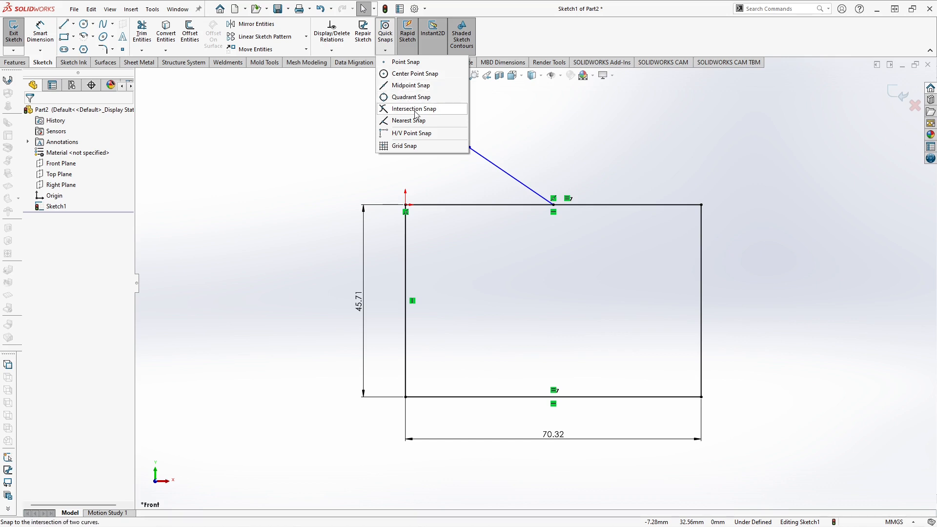
pyautogui.click(587, 179)
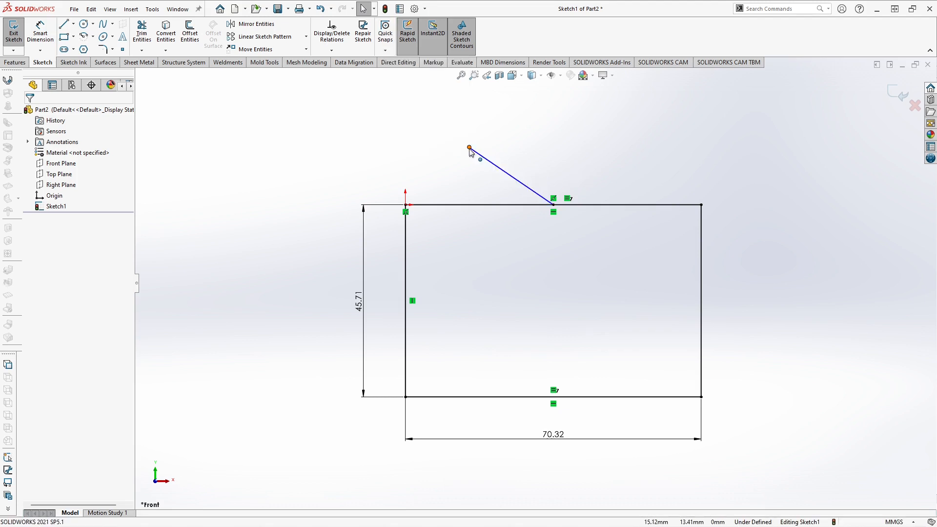
pyautogui.moveTo(471, 148); pyautogui.dragTo(552, 286)
pyautogui.scroll(-3, 573, 224)
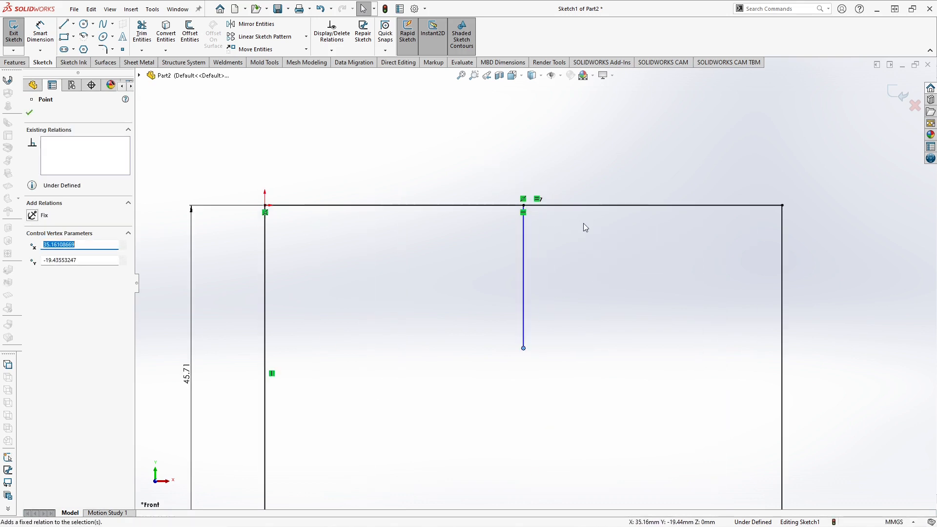
pyautogui.scroll(2, 535, 222)
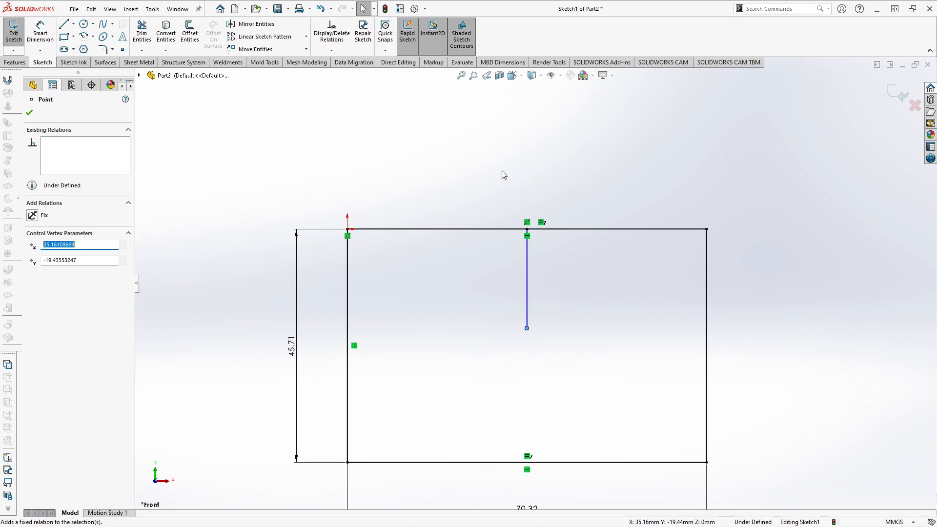
pyautogui.click(30, 114)
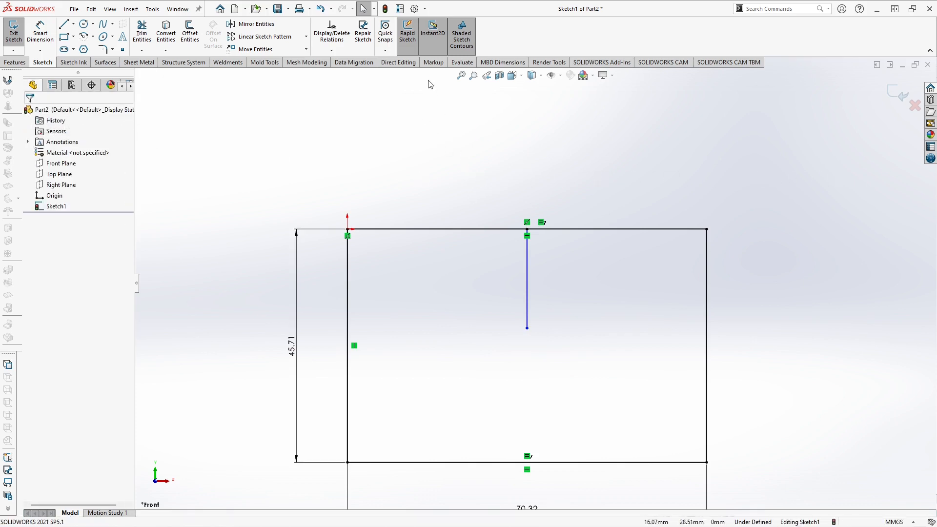
# Step: Delete the vertical line hanging from the top edge's midpoint
pyautogui.click(406, 37)
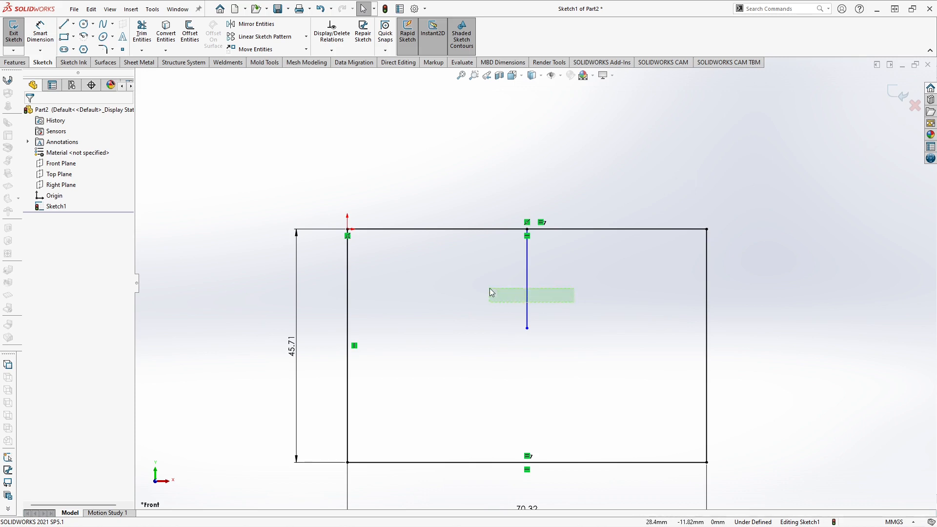
pyautogui.click(527, 292)
pyautogui.press('Delete')
pyautogui.scroll(3, 526, 313)
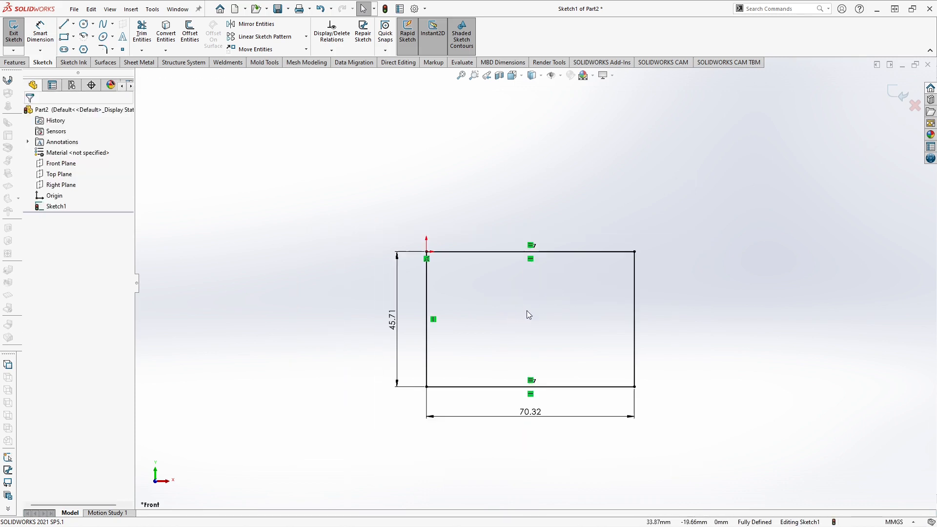
# Step: Exit the rectangle sketch and extrude it as a 25 mm Blind boss
pyautogui.moveTo(525, 312)
pyautogui.mouseDown(button='middle')
pyautogui.moveTo(540, 298)
pyautogui.moveTo(516, 197)
pyautogui.moveTo(530, 311)
pyautogui.moveTo(546, 262)
pyautogui.moveTo(533, 311)
pyautogui.mouseUp(button='middle')
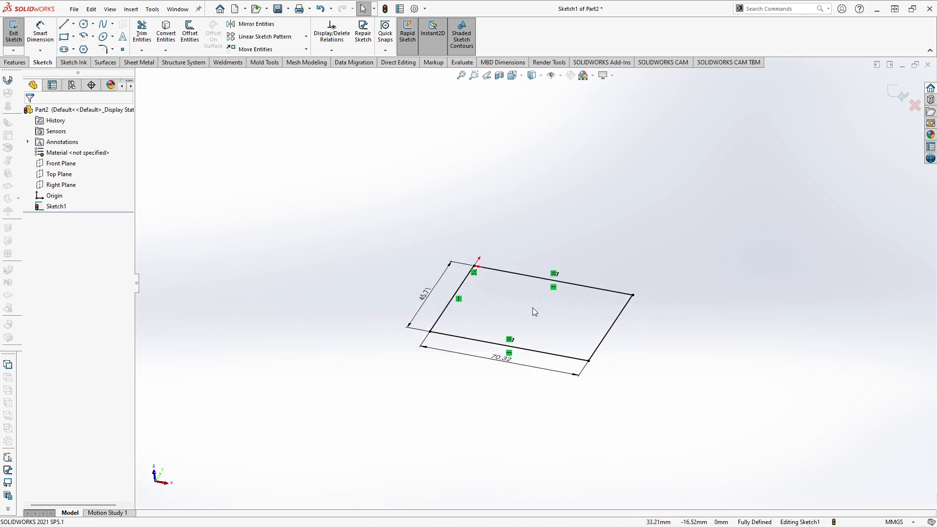
pyautogui.click(899, 94)
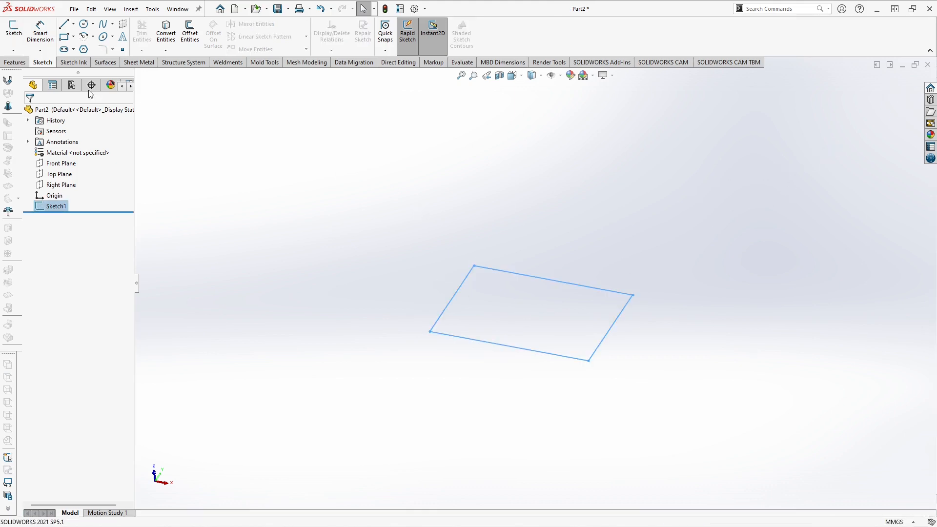
pyautogui.click(17, 63)
pyautogui.click(18, 32)
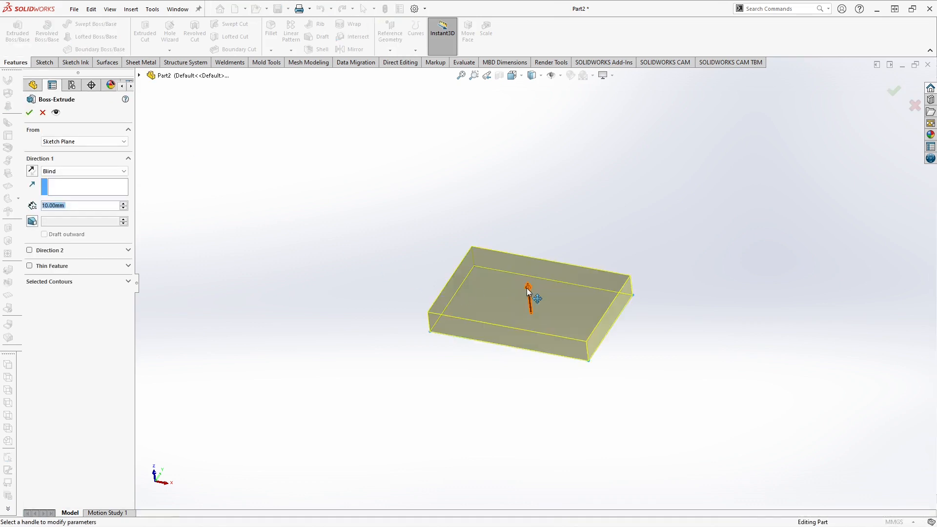
pyautogui.moveTo(527, 291); pyautogui.dragTo(524, 258)
pyautogui.click(30, 112)
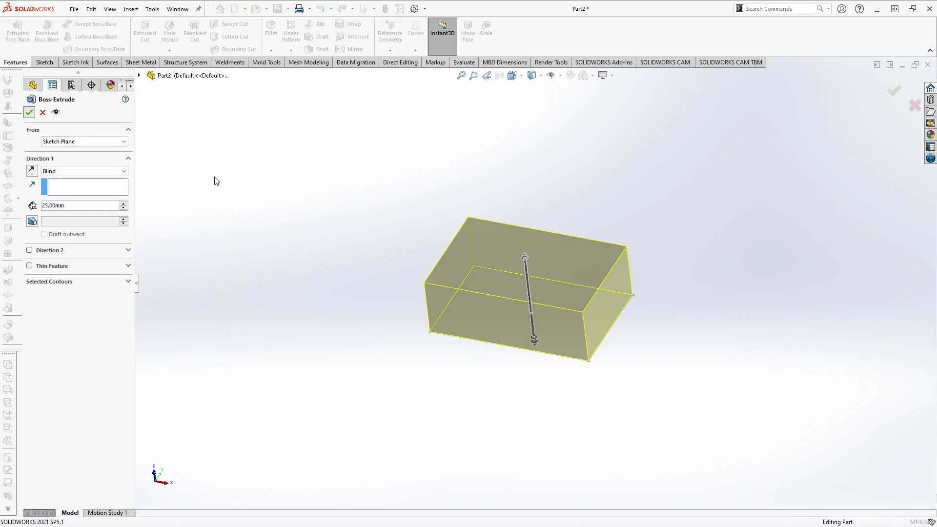
# Step: Turn on Rapid Sketch for sketching directly on the faces of the extruded block
pyautogui.moveTo(563, 262)
pyautogui.mouseDown(button='middle')
pyautogui.moveTo(596, 180)
pyautogui.moveTo(545, 259)
pyautogui.mouseUp(button='middle')
pyautogui.scroll(-1, 540, 275)
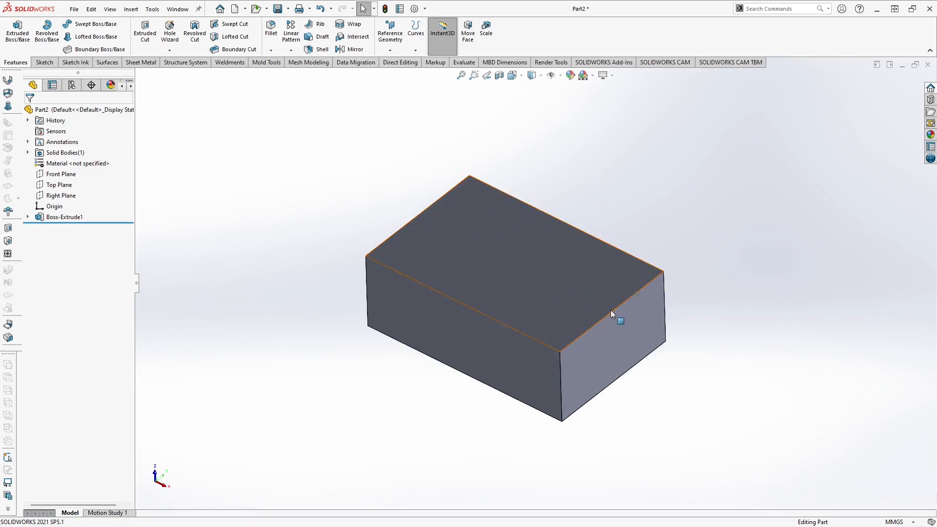
pyautogui.moveTo(610, 310); pyautogui.dragTo(585, 213, button='middle')
pyautogui.moveTo(499, 248); pyautogui.dragTo(404, 212, button='middle')
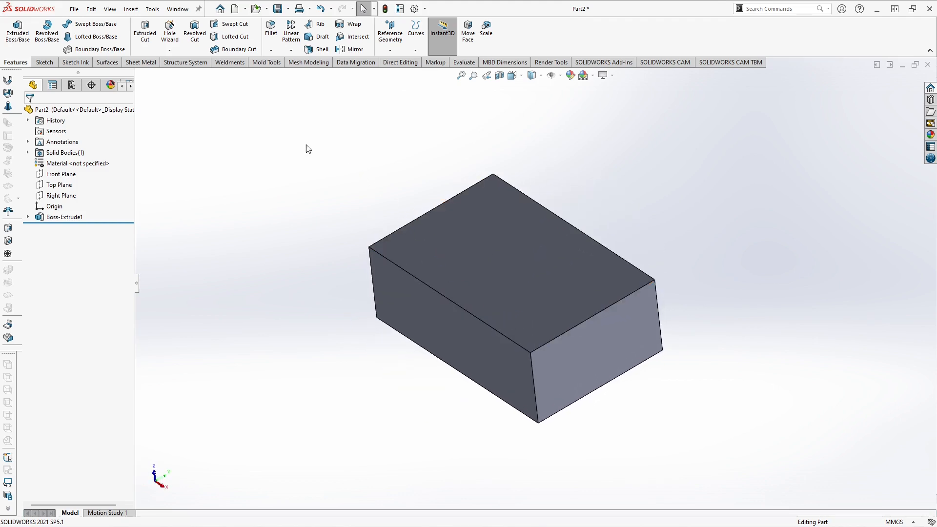
pyautogui.click(45, 62)
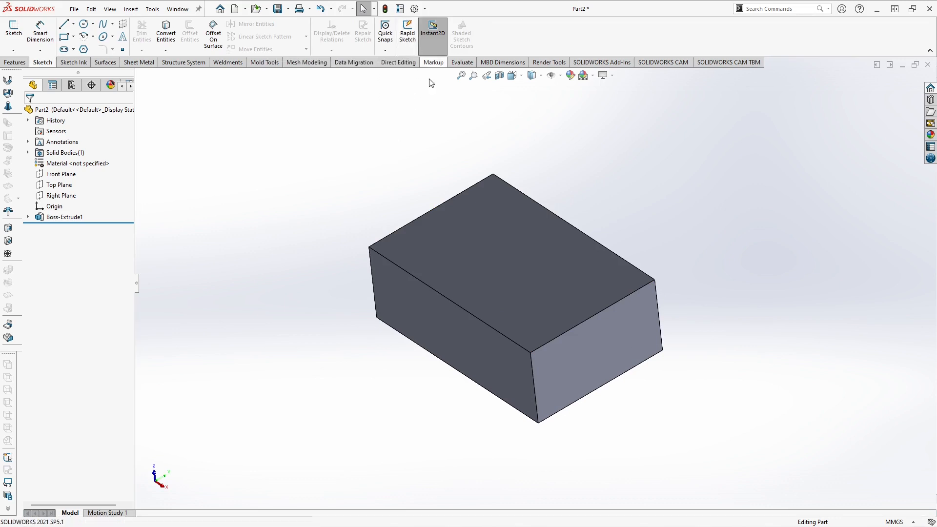
pyautogui.click(408, 32)
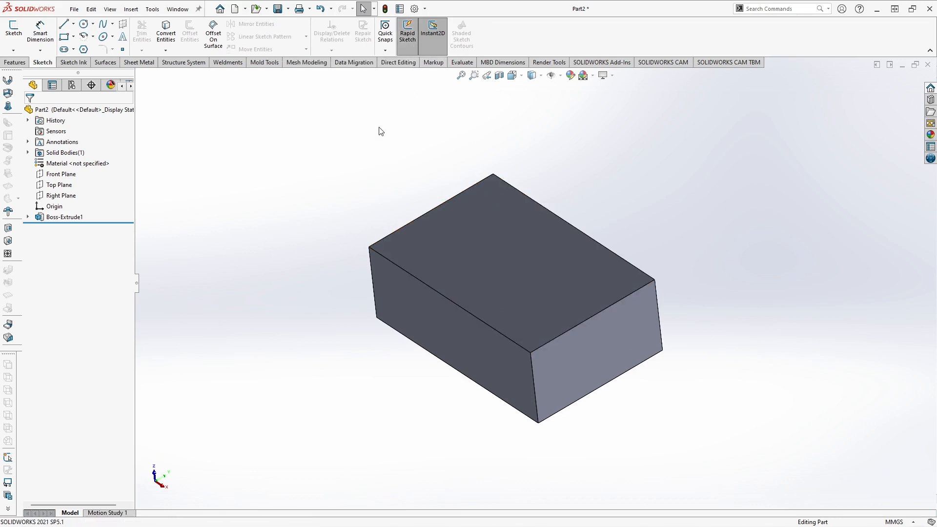
# Step: Sketch a closed, tilted quadrilateral near the middle of the block's top face, with long sides about 24 and 25 mm
pyautogui.click(65, 25)
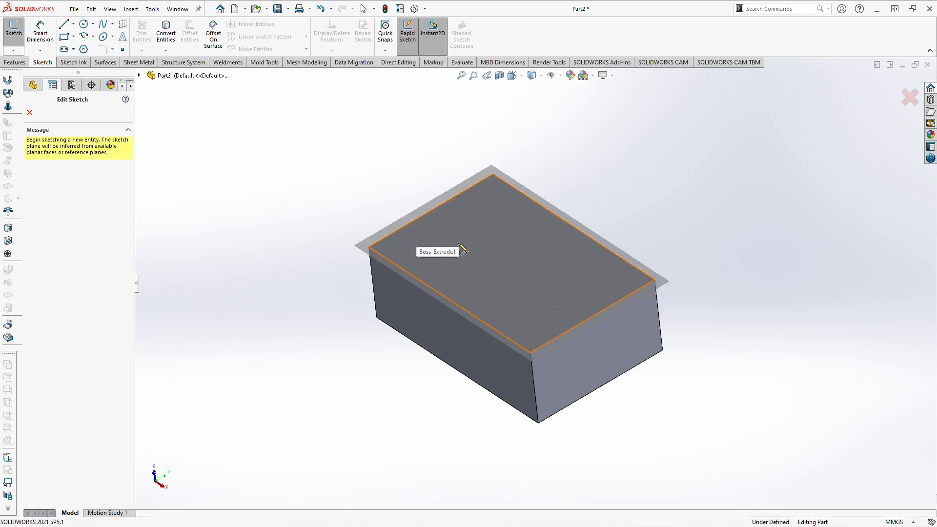
pyautogui.click(424, 243)
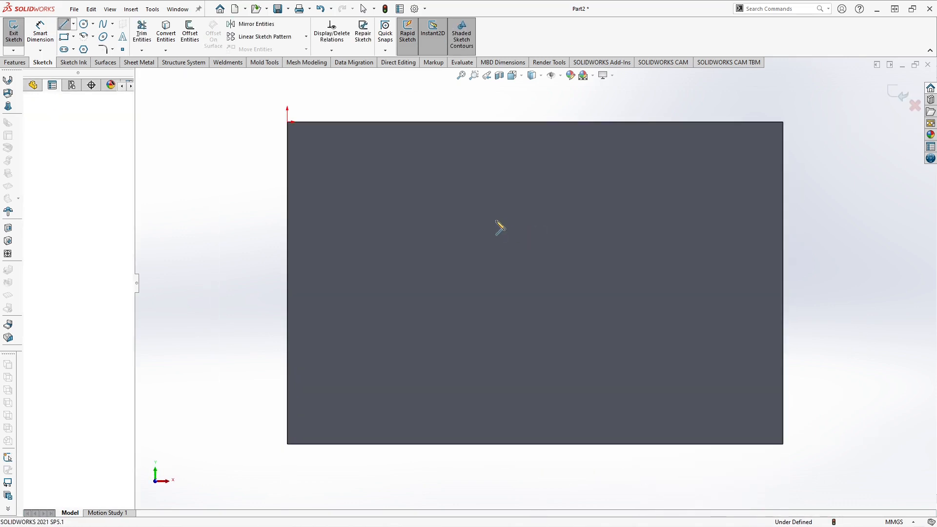
pyautogui.click(538, 185)
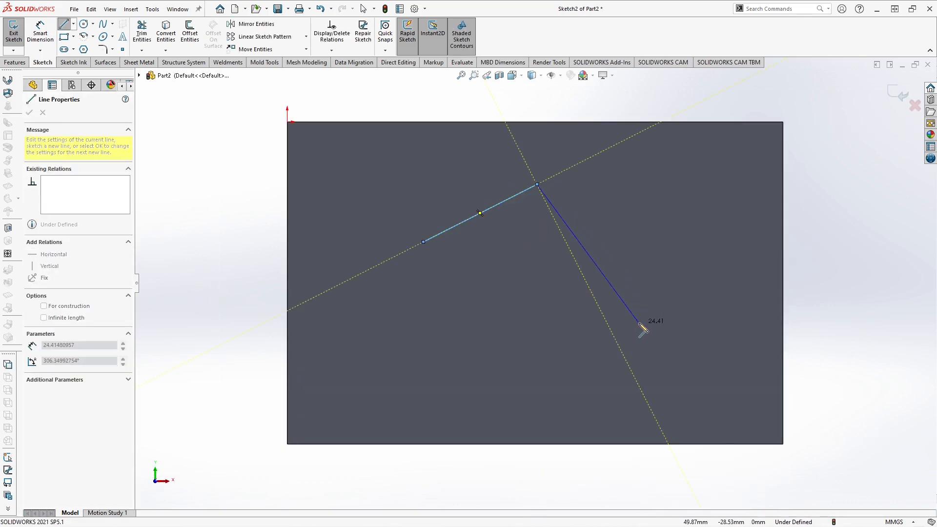
pyautogui.click(638, 322)
pyautogui.click(533, 380)
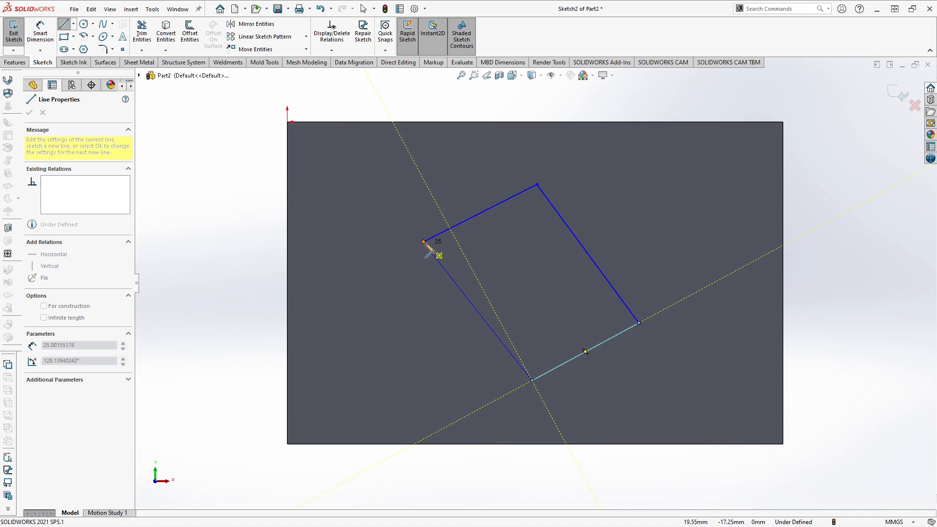
pyautogui.click(424, 242)
# Step: Sketch a closed triangle of three lines with a horizontal base directly on the block's long front side face
pyautogui.scroll(4, 554, 328)
pyautogui.moveTo(554, 328)
pyautogui.mouseDown(button='middle')
pyautogui.moveTo(539, 274)
pyautogui.moveTo(548, 203)
pyautogui.mouseUp(button='middle')
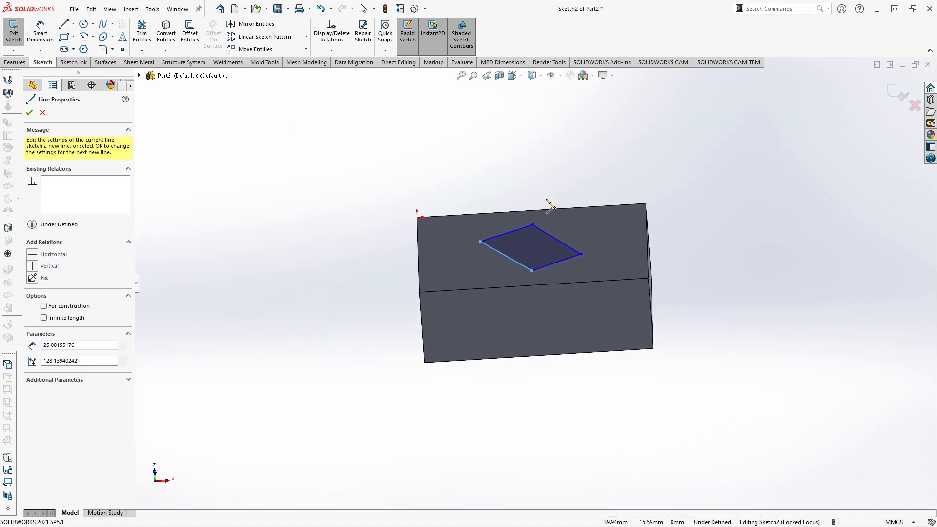
pyautogui.click(519, 307)
pyautogui.click(468, 350)
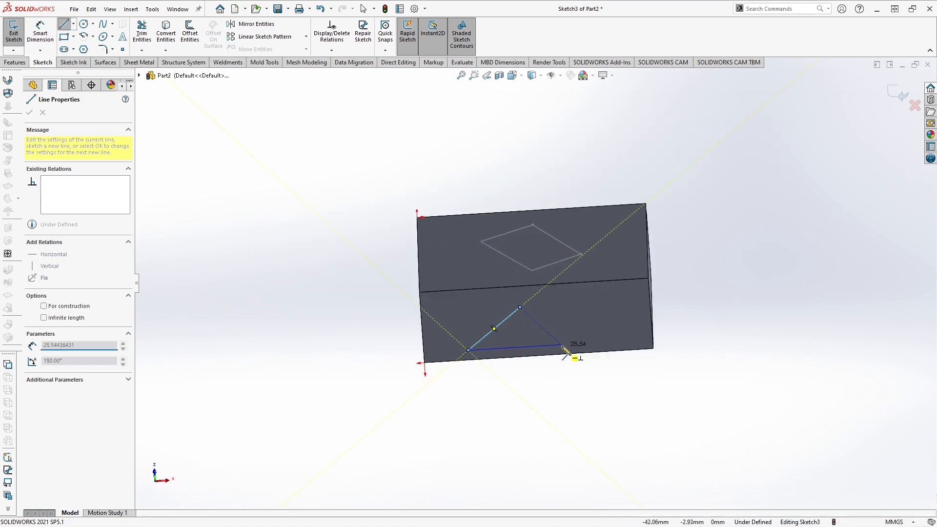
pyautogui.click(584, 343)
pyautogui.click(519, 307)
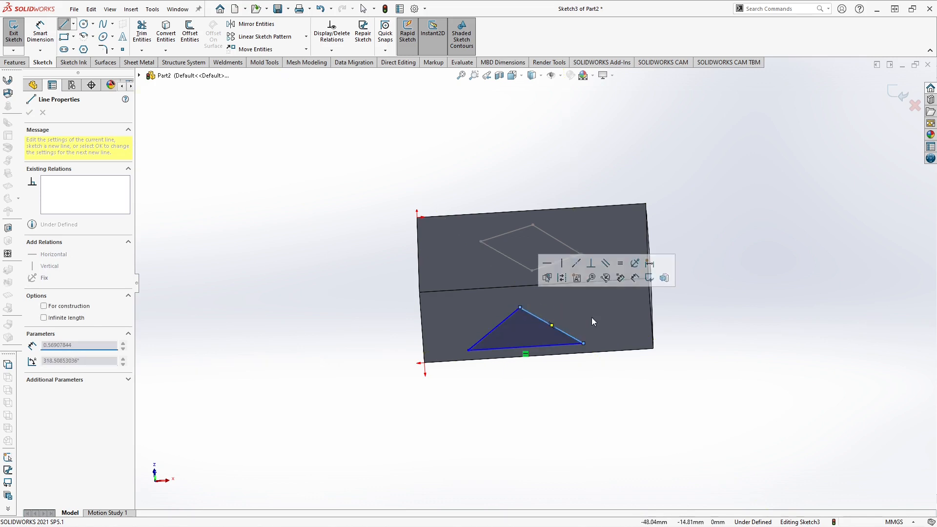
# Step: Sketch a closed triangle on the block's adjacent short end face, with two sides about 18 and 14 mm
pyautogui.moveTo(592, 317); pyautogui.dragTo(570, 297, button='middle')
pyautogui.click(560, 282)
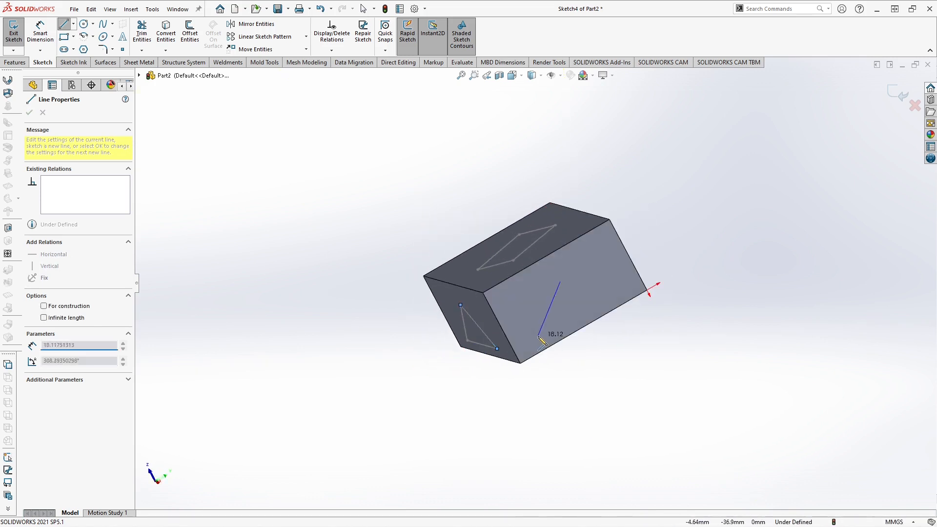
pyautogui.click(537, 336)
pyautogui.click(600, 306)
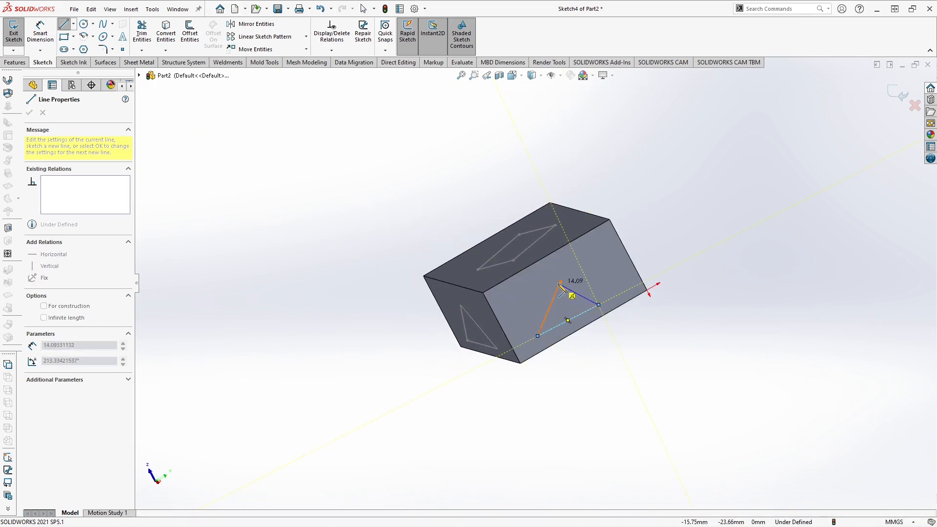
pyautogui.click(560, 283)
# Step: Sketch a closed triangle of three lines near the middle of the block's bottom face
pyautogui.moveTo(584, 310)
pyautogui.mouseDown(button='middle')
pyautogui.moveTo(521, 294)
pyautogui.moveTo(567, 287)
pyautogui.mouseUp(button='middle')
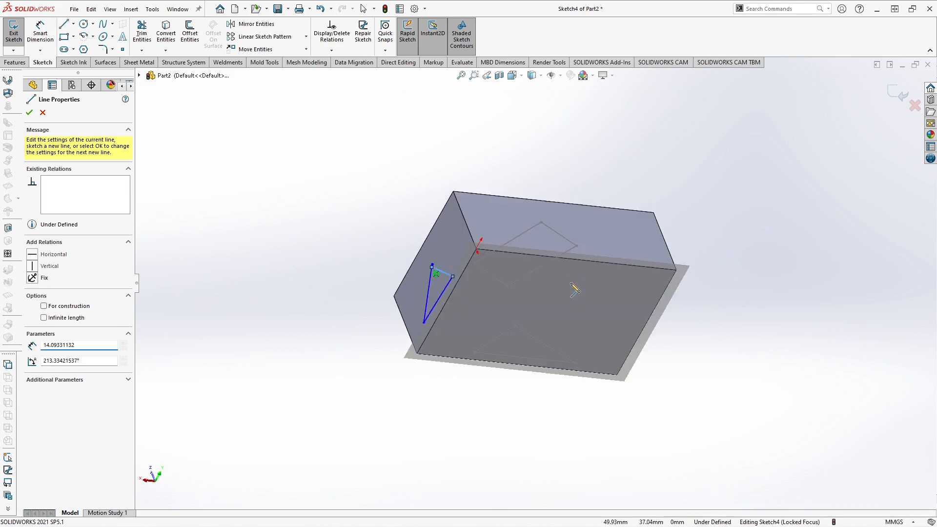
pyautogui.click(566, 286)
pyautogui.click(498, 311)
pyautogui.click(586, 326)
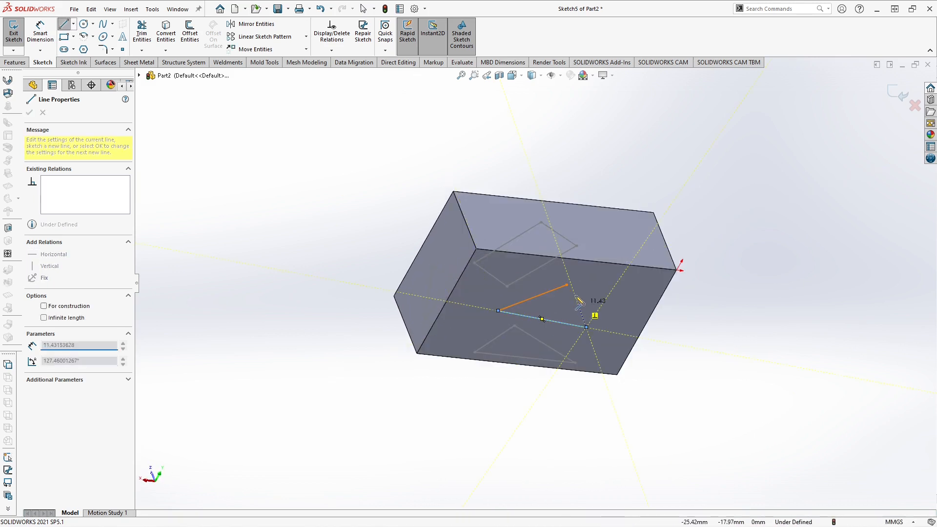
pyautogui.click(566, 285)
# Step: Sketch a closed triangle with a short side about 9 mm on the block's long back face and exit the sketch
pyautogui.moveTo(607, 279); pyautogui.dragTo(510, 281, button='middle')
pyautogui.click(482, 238)
pyautogui.click(508, 277)
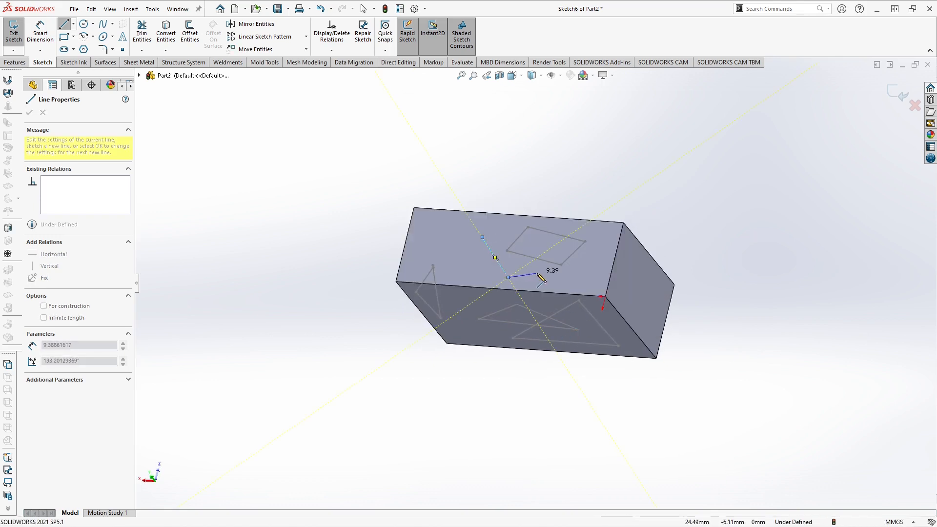
pyautogui.click(537, 273)
pyautogui.click(482, 238)
pyautogui.press('Escape')
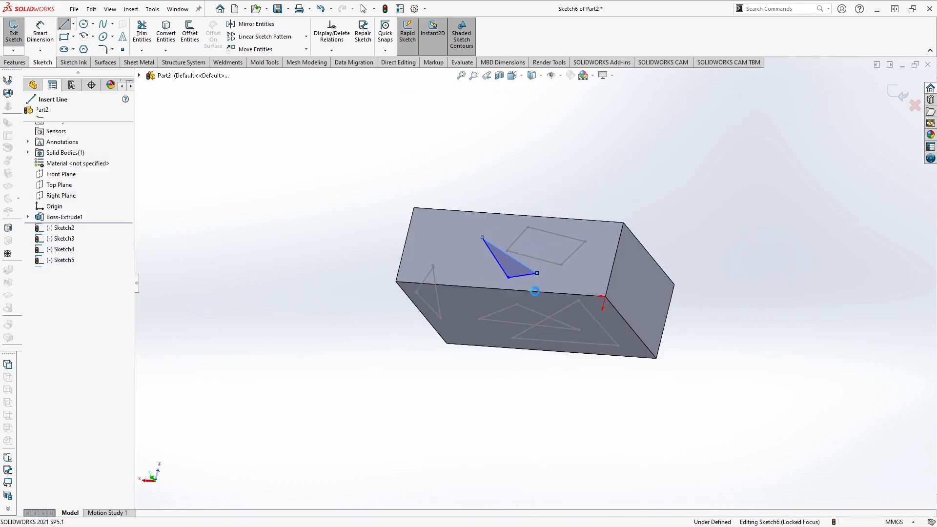
pyautogui.moveTo(578, 224)
pyautogui.mouseDown(button='middle')
pyautogui.moveTo(614, 375)
pyautogui.moveTo(713, 267)
pyautogui.mouseUp(button='middle')
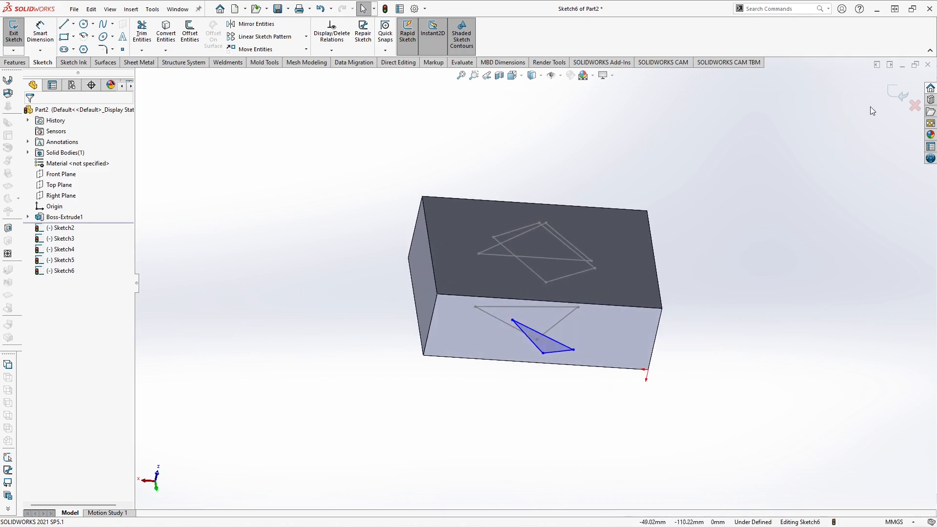
pyautogui.click(899, 96)
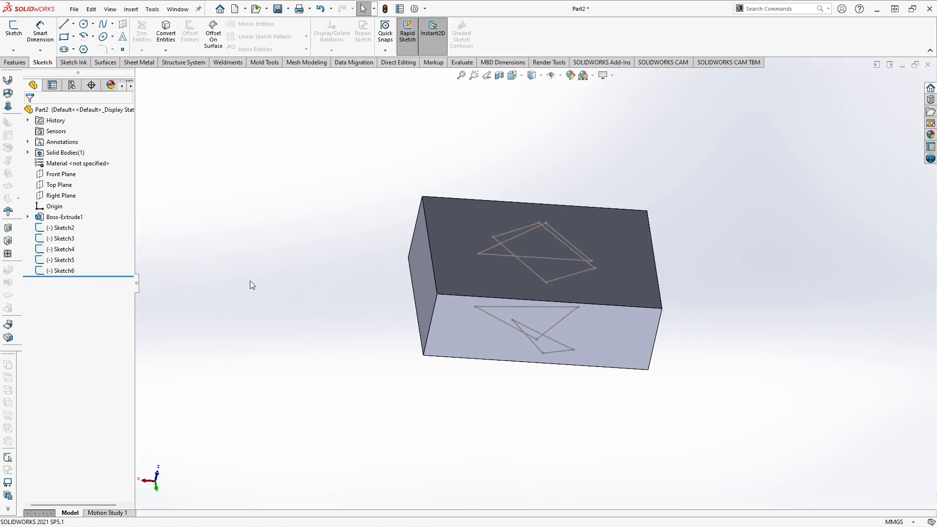
# Step: Edit the top face's quadrilateral sketch and run Fully Define Sketch on all entities with relations and dimensions
pyautogui.rightClick(62, 228)
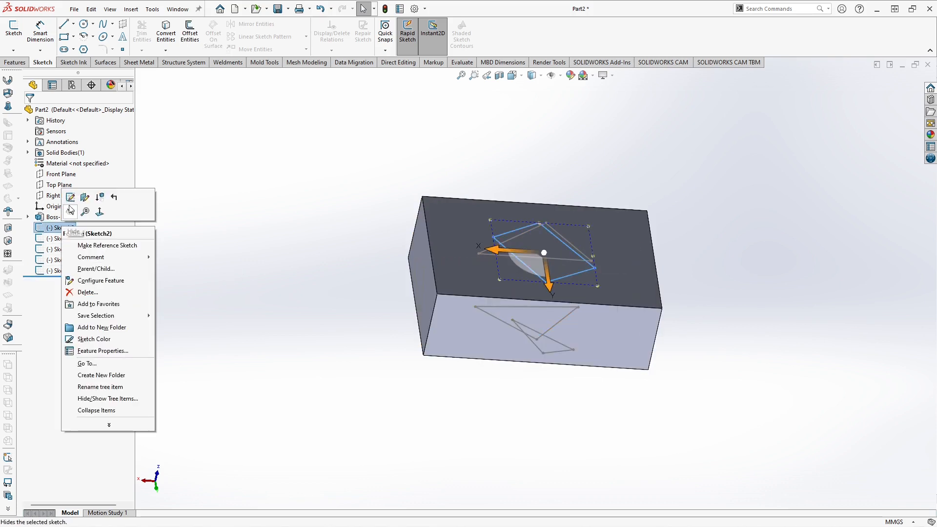
pyautogui.click(70, 197)
pyautogui.scroll(4, 517, 290)
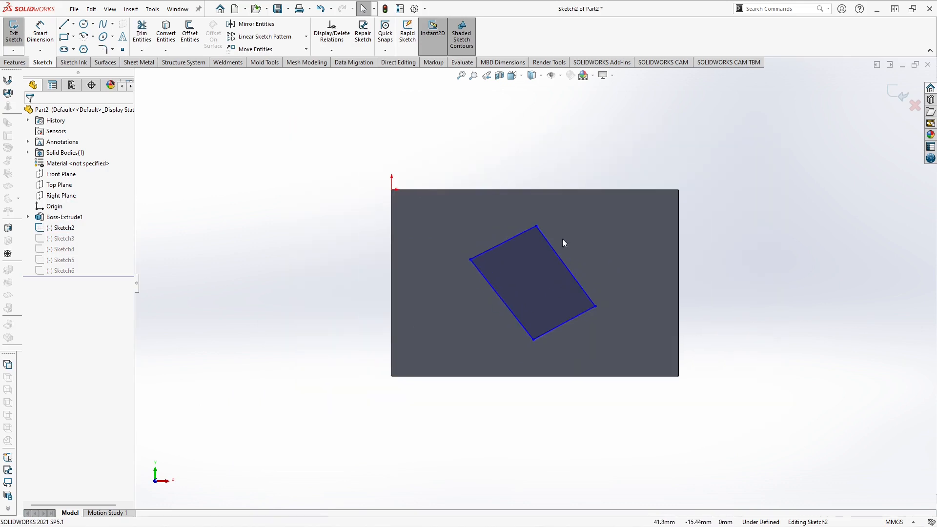
pyautogui.click(337, 51)
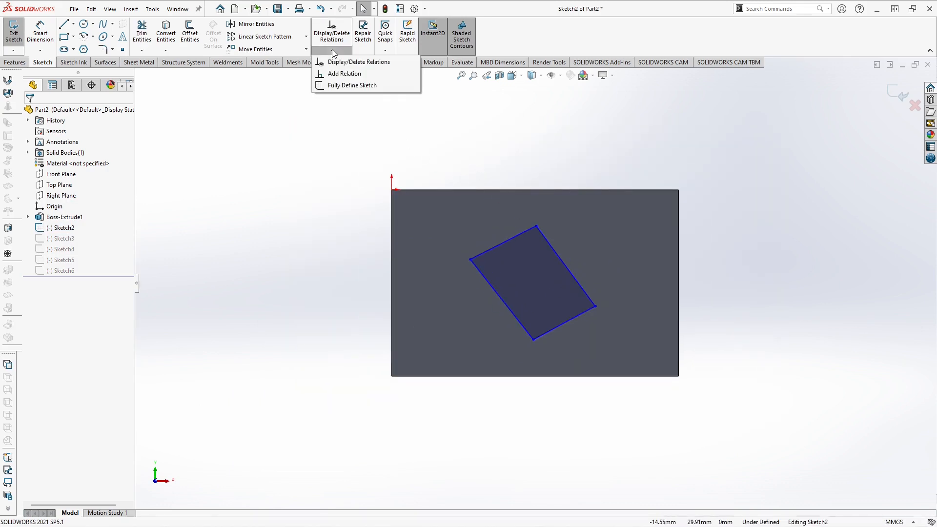
pyautogui.click(344, 85)
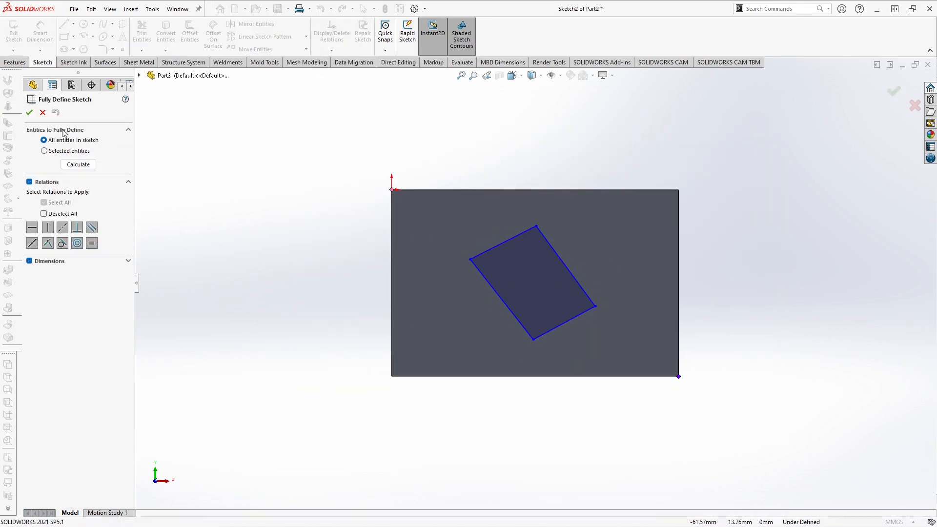
pyautogui.click(30, 113)
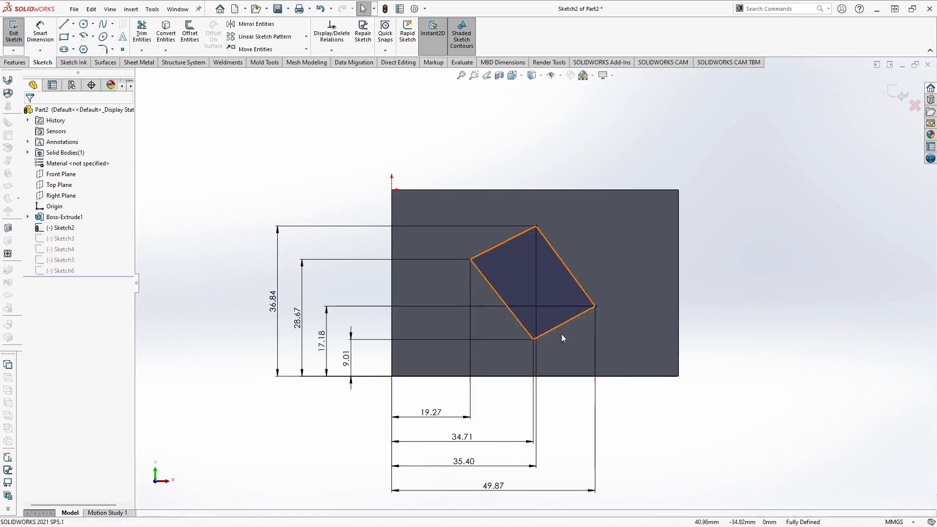
# Step: Leave the quadrilateral sketch, discarding the changes made by fully defining it
pyautogui.scroll(-2, 562, 317)
pyautogui.scroll(3, 540, 247)
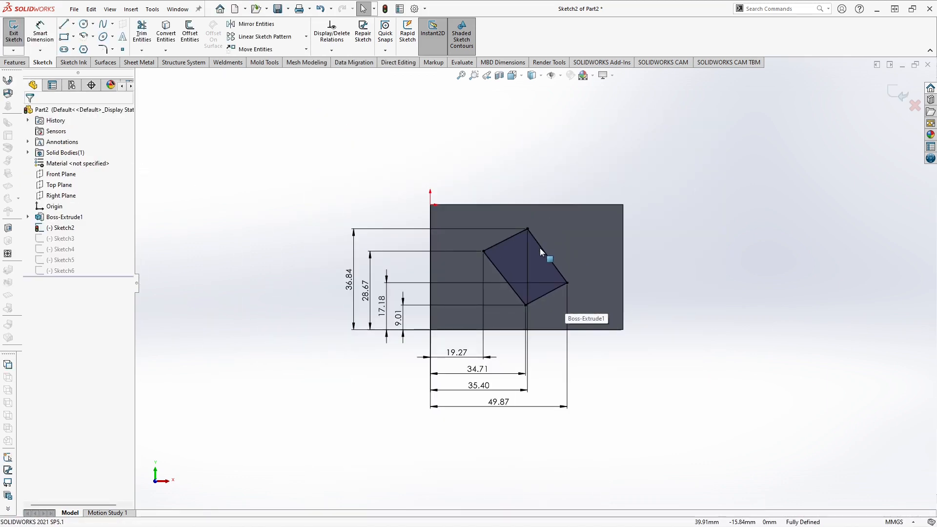
pyautogui.scroll(-2, 542, 307)
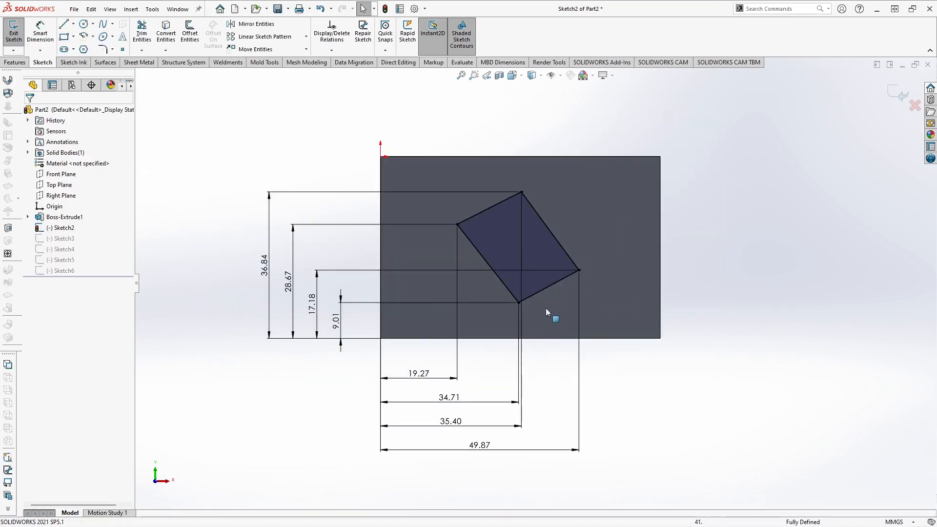
pyautogui.scroll(3, 671, 251)
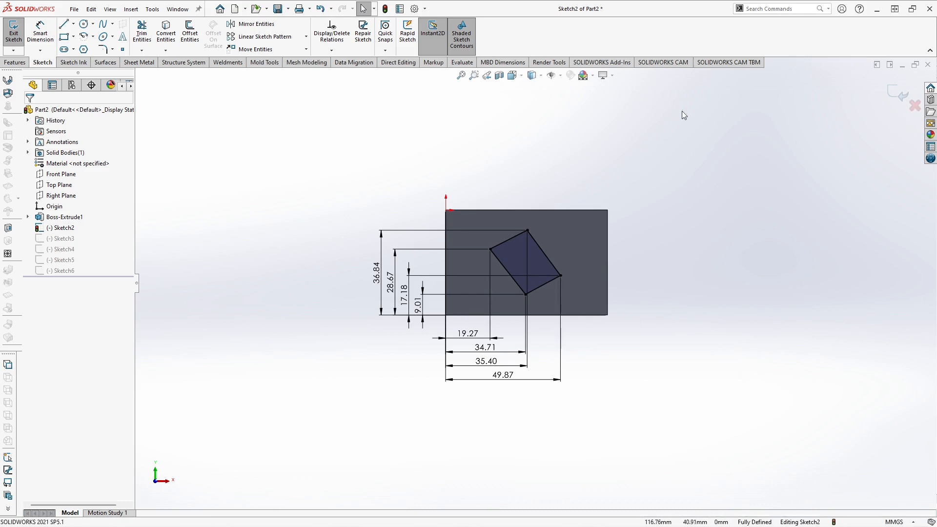
pyautogui.click(913, 113)
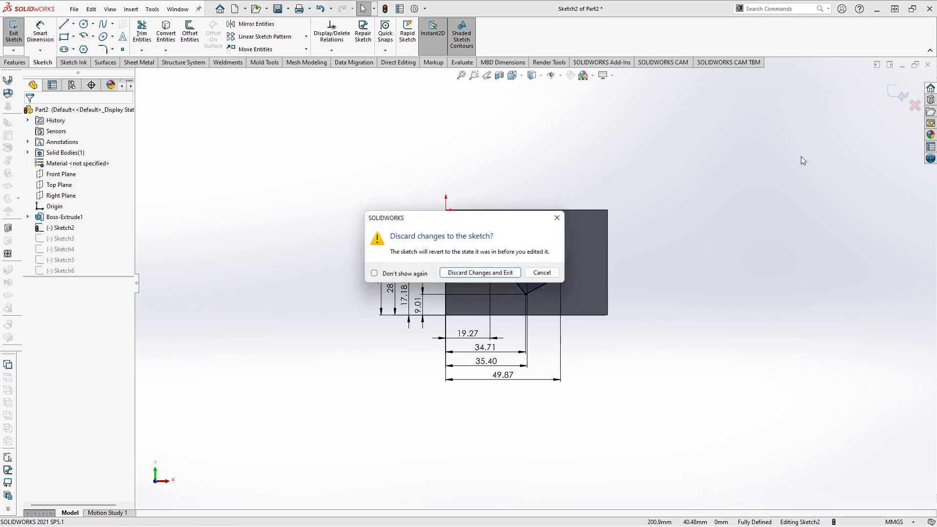
pyautogui.click(491, 271)
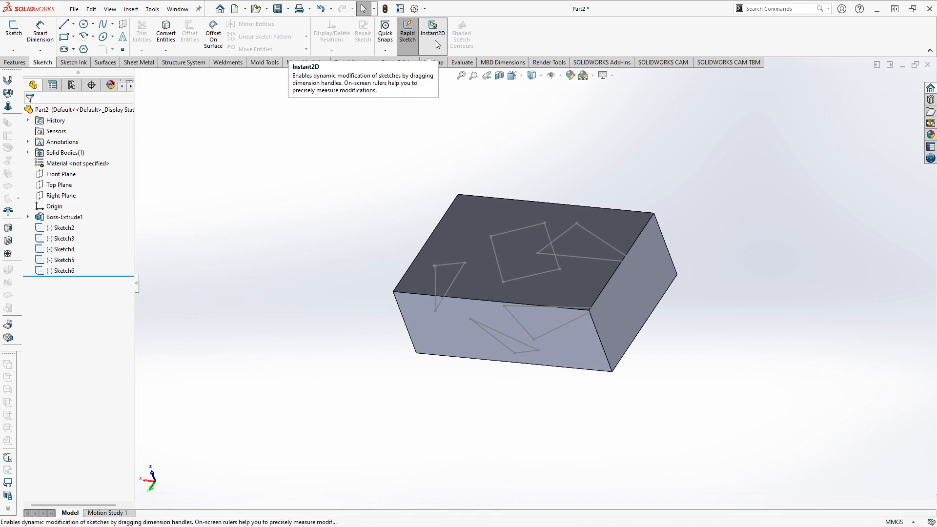
# Step: Delete the Boss-Extrude1 feature together with its dependent face sketches, keeping the base rectangle sketch
pyautogui.click(64, 217)
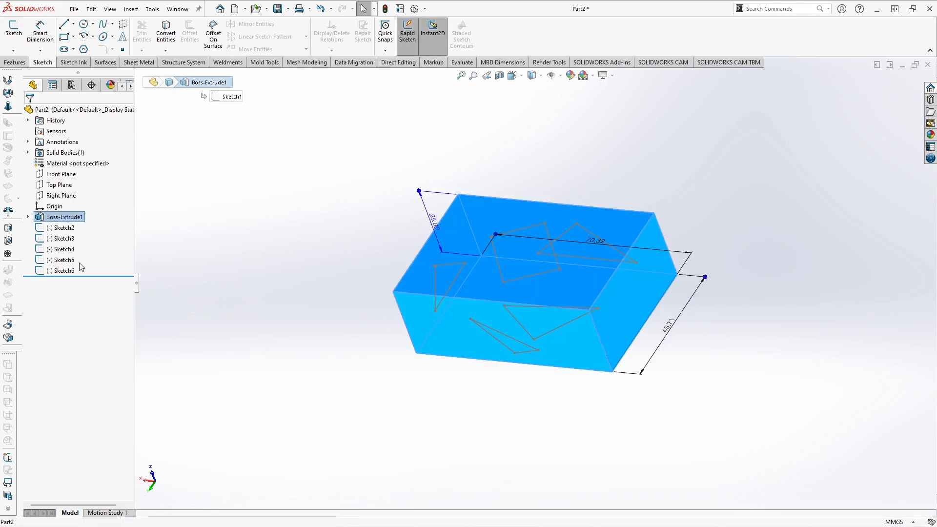
pyautogui.keyDown('shift'); pyautogui.click(72, 271); pyautogui.keyUp('shift')
pyautogui.rightClick(69, 270)
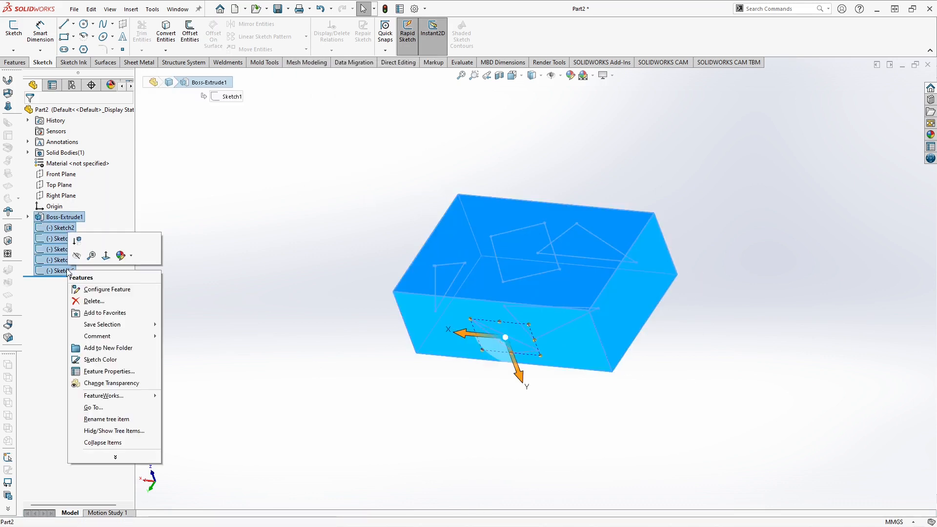
pyautogui.click(92, 301)
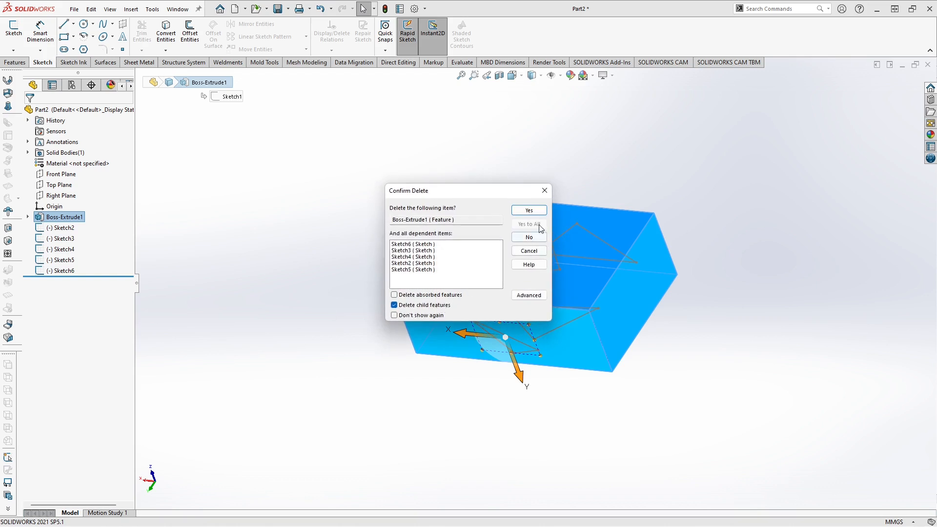
pyautogui.click(529, 210)
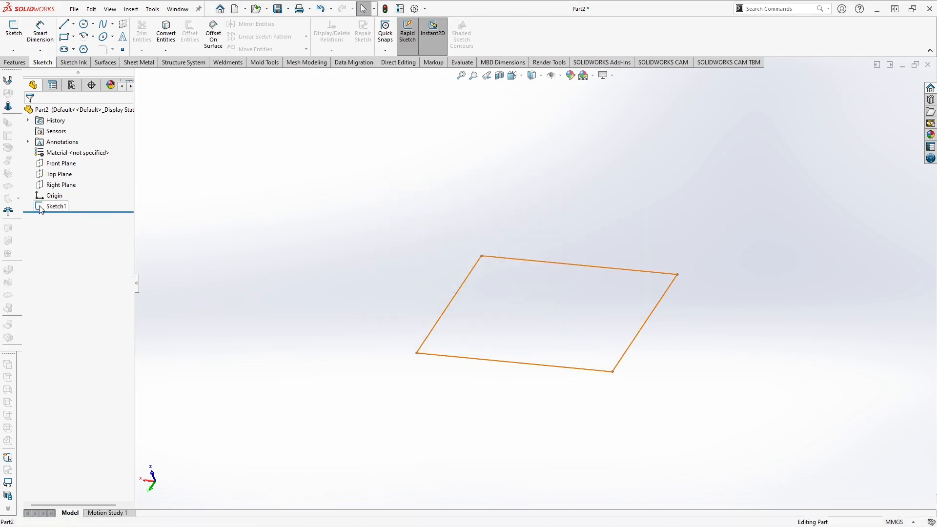
# Step: Open the base rectangle sketch for editing and bring up its height dimension for in-place editing with Instant2D
pyautogui.click(55, 206)
pyautogui.click(49, 177)
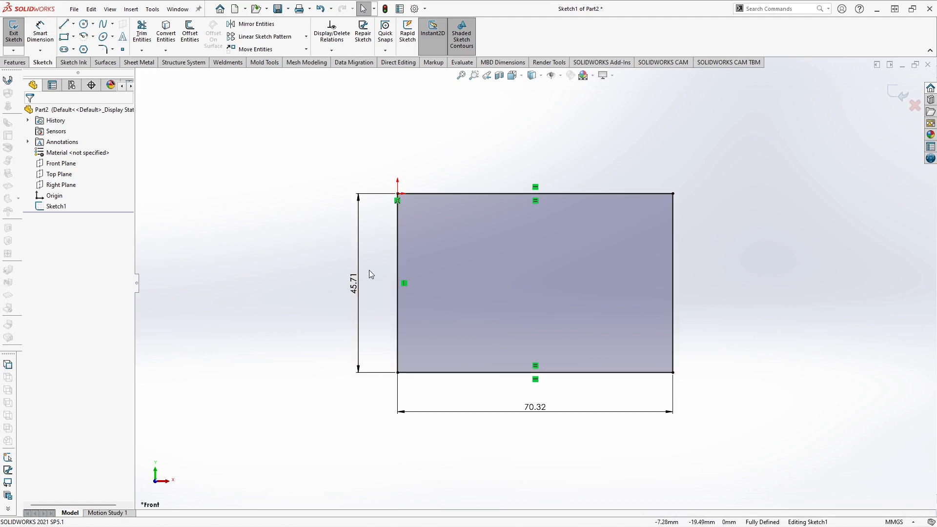
pyautogui.doubleClick(360, 292)
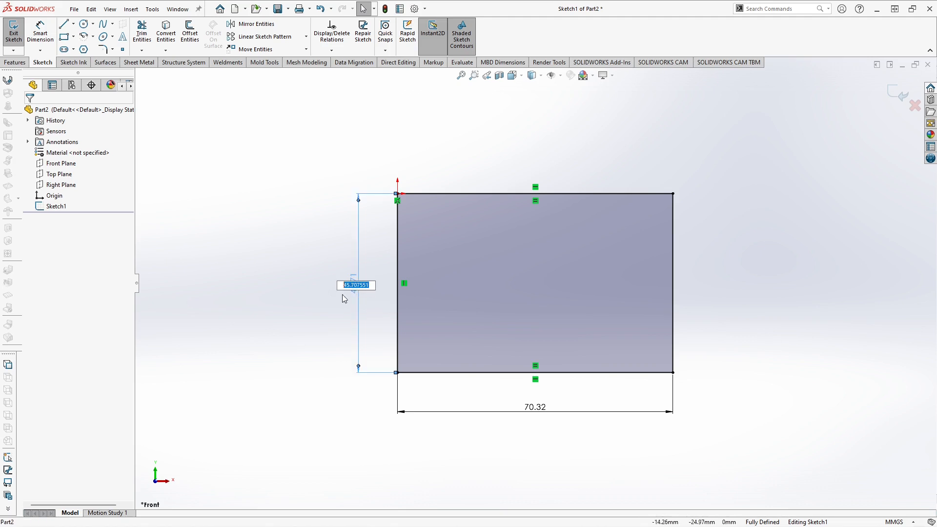
pyautogui.press('Return')
# Step: Turn off Instant2D and set the rectangle's height dimension to 45 mm
pyautogui.click(433, 32)
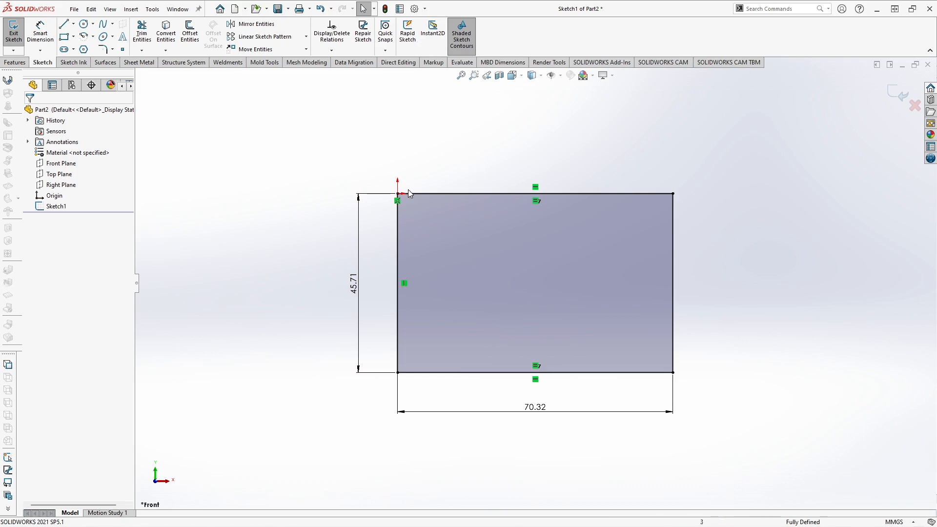
pyautogui.doubleClick(356, 283)
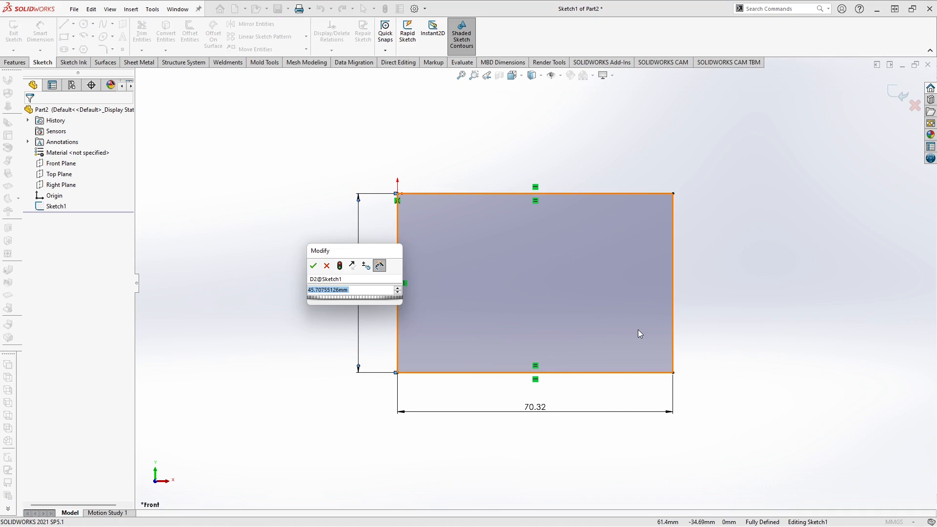
pyautogui.write('45')
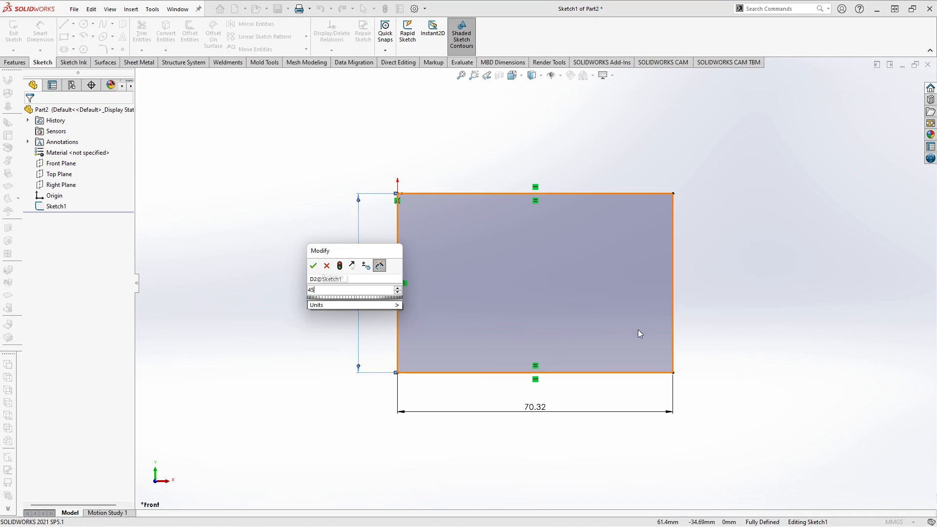
pyautogui.press('Return')
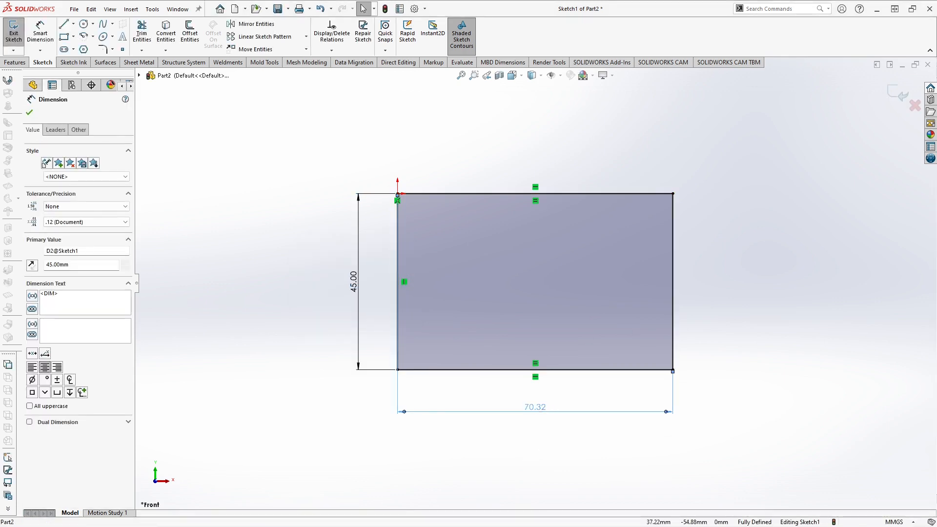
# Step: Set the rectangle's width dimension to 85 mm in the Modify dialog
pyautogui.doubleClick(535, 408)
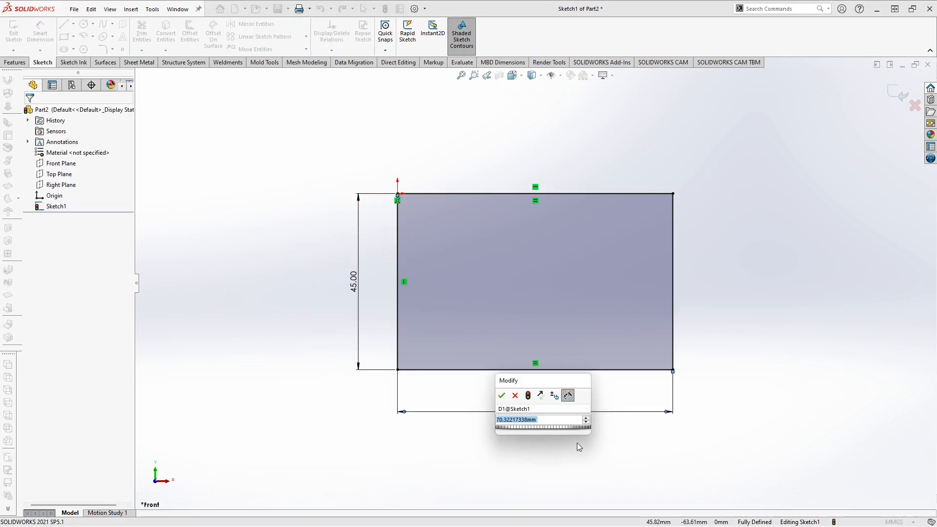
pyautogui.write('85')
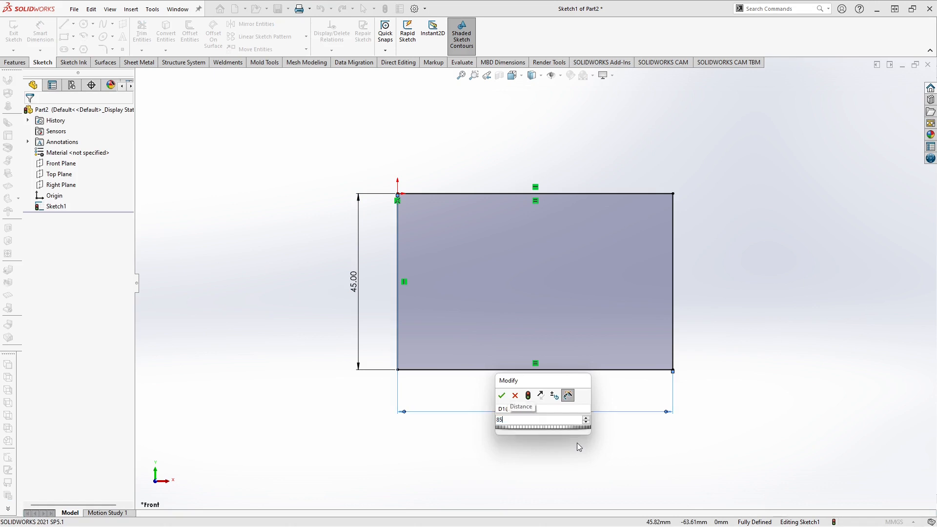
pyautogui.press('Return')
pyautogui.click(581, 445)
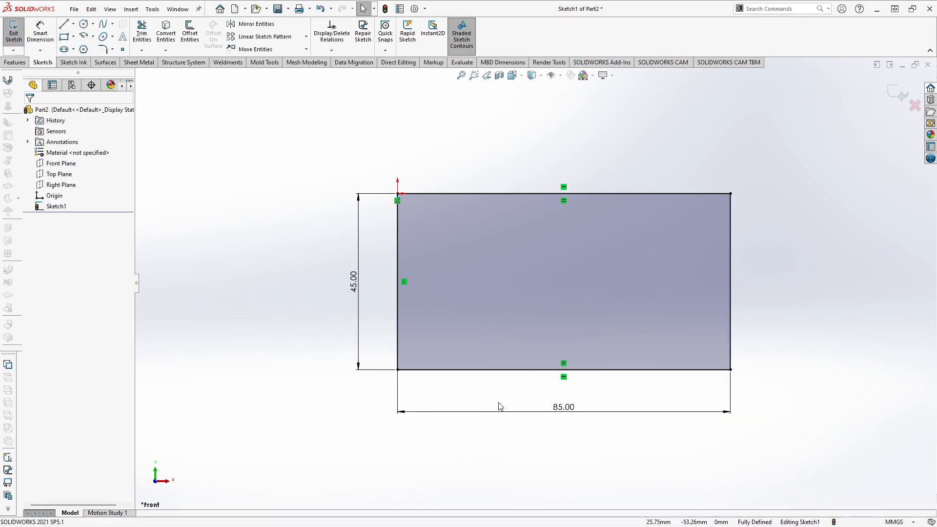
# Step: Set the rectangle's height dimension to 50 mm through its primary value in the dimension properties
pyautogui.click(365, 292)
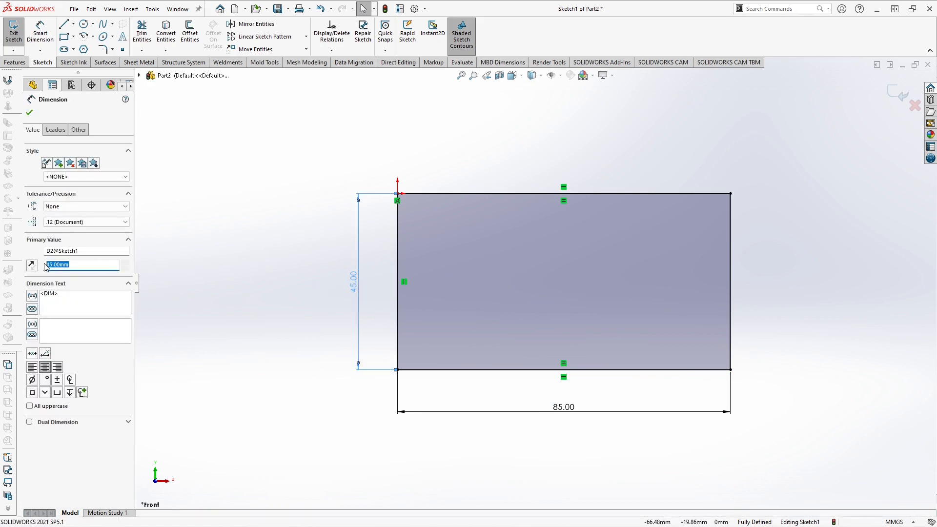
pyautogui.write('50')
pyautogui.press('Return')
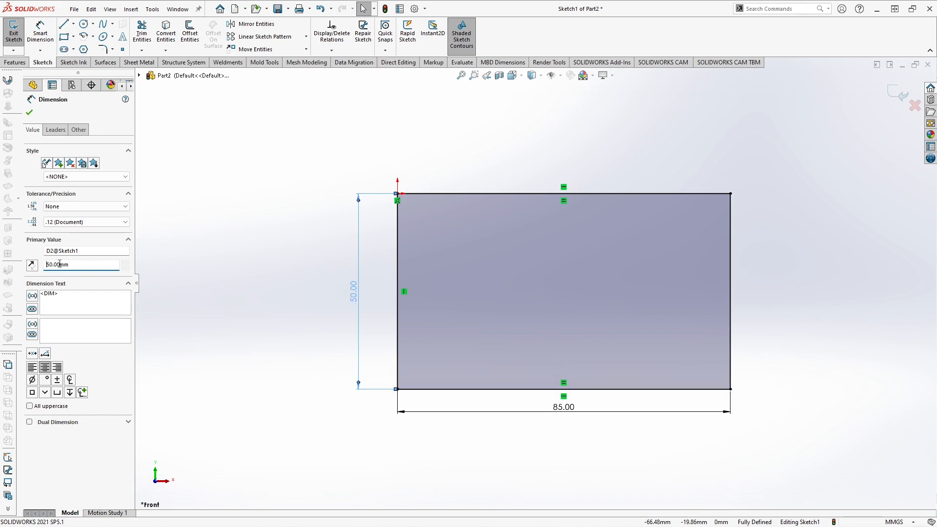
pyautogui.click(204, 277)
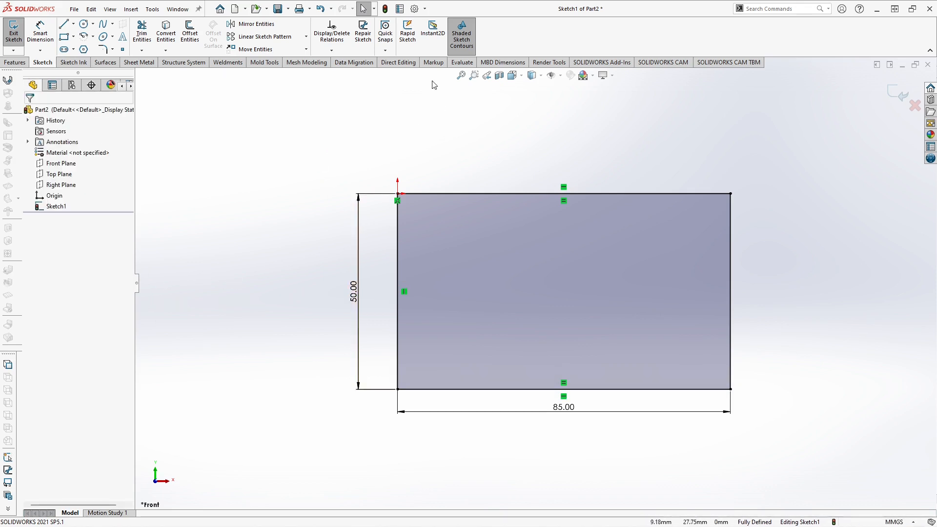
# Step: Turn on Instant2D and set the rectangle's height dimension to 80 mm in place
pyautogui.click(435, 44)
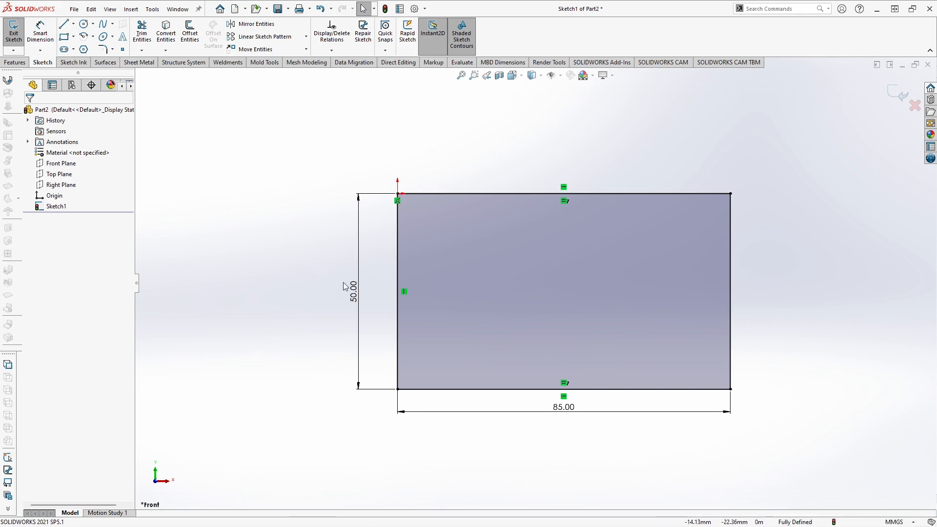
pyautogui.click(353, 292)
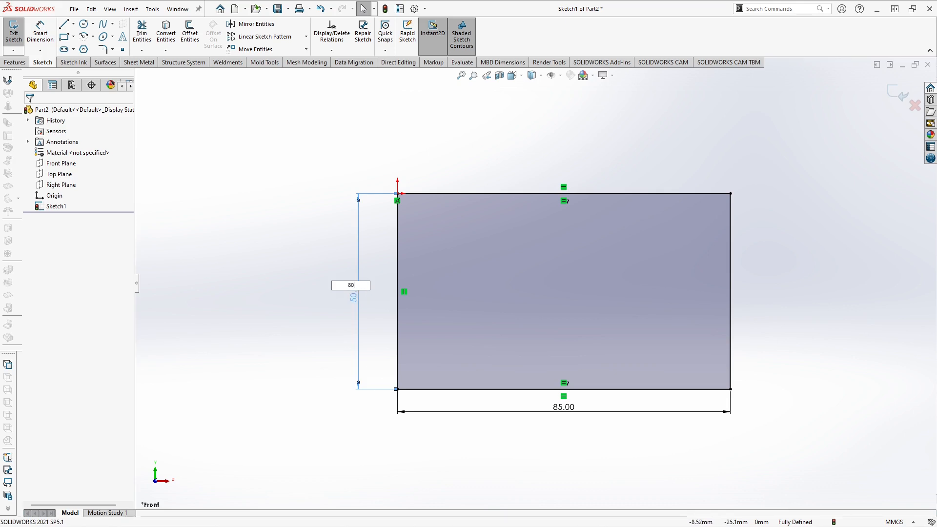
pyautogui.press('Return')
pyautogui.scroll(2, 484, 290)
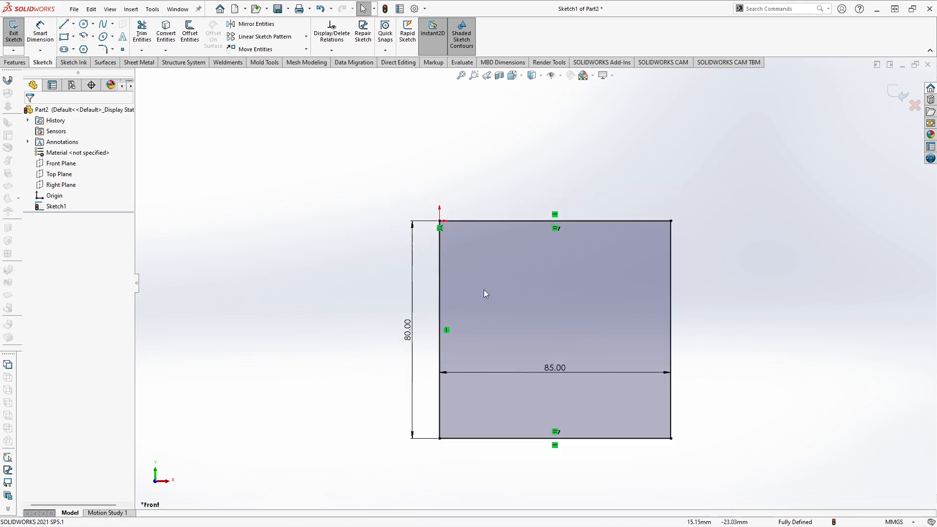
# Step: Move the width dimension below the rectangle and set it to 90 mm in place
pyautogui.moveTo(527, 376); pyautogui.dragTo(534, 477)
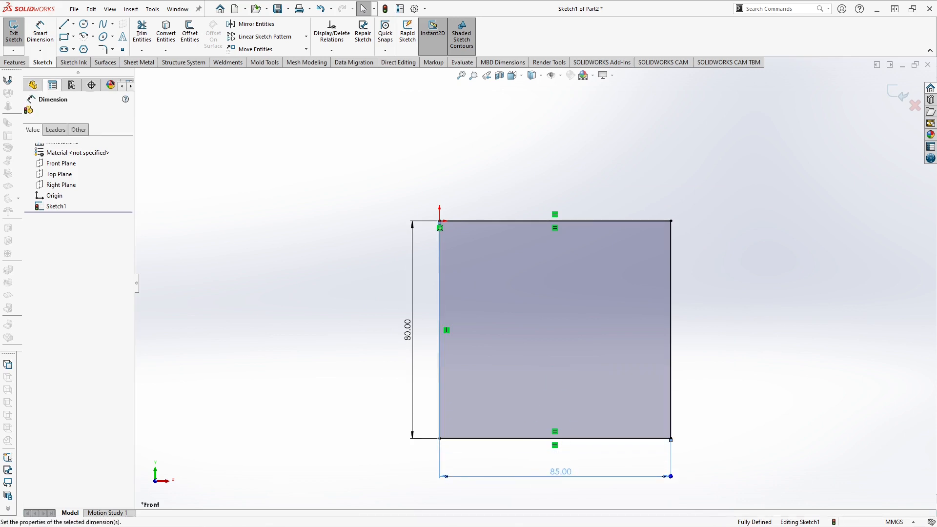
pyautogui.click(566, 474)
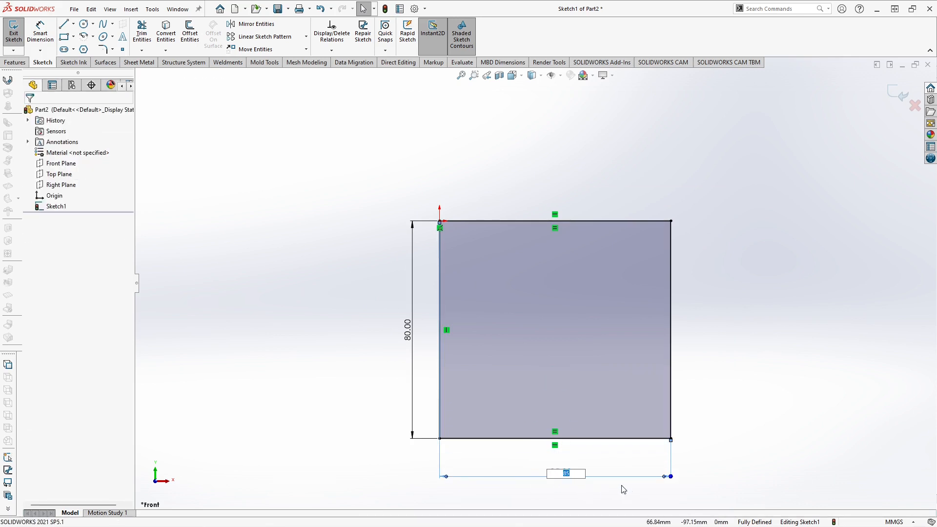
pyautogui.write('90')
pyautogui.press('Return')
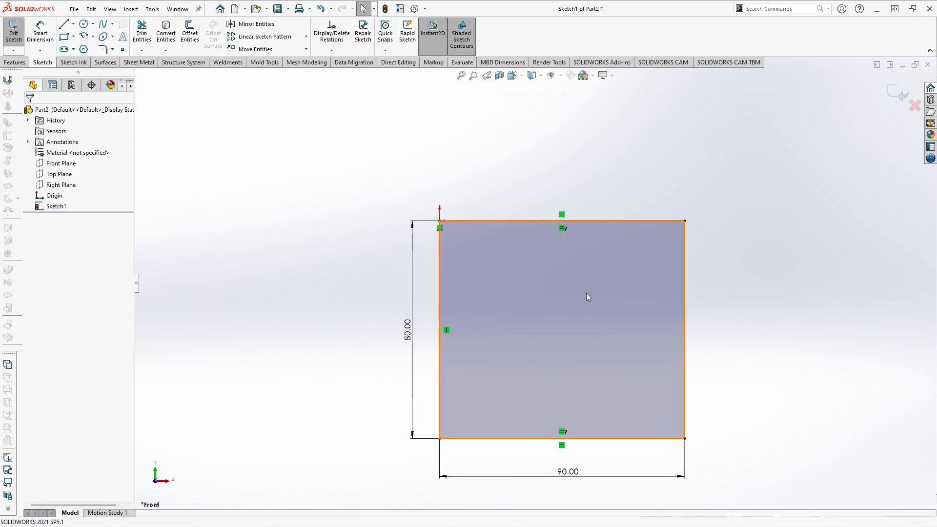
# Step: Stretch the rectangle's height to about 109 mm using the lower handle of its height dimension with Instant2D
pyautogui.scroll(-3, 428, 249)
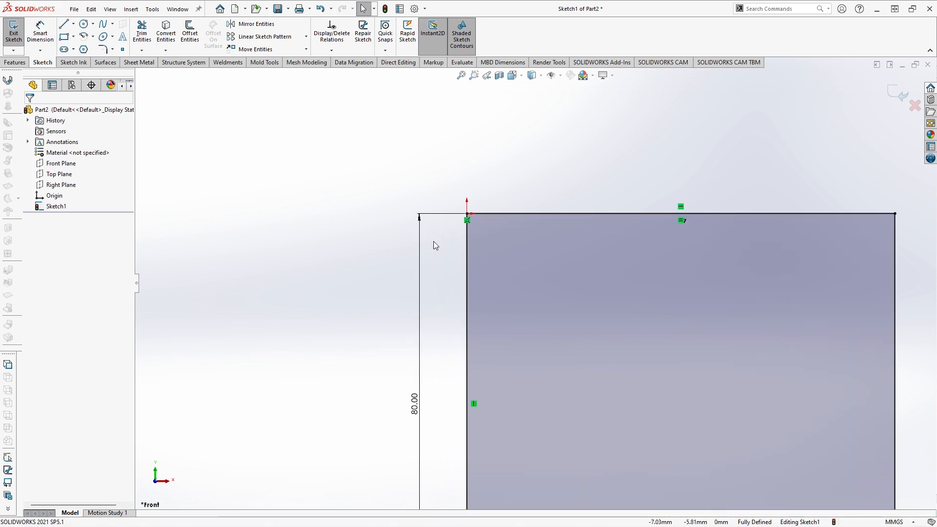
pyautogui.press('z')
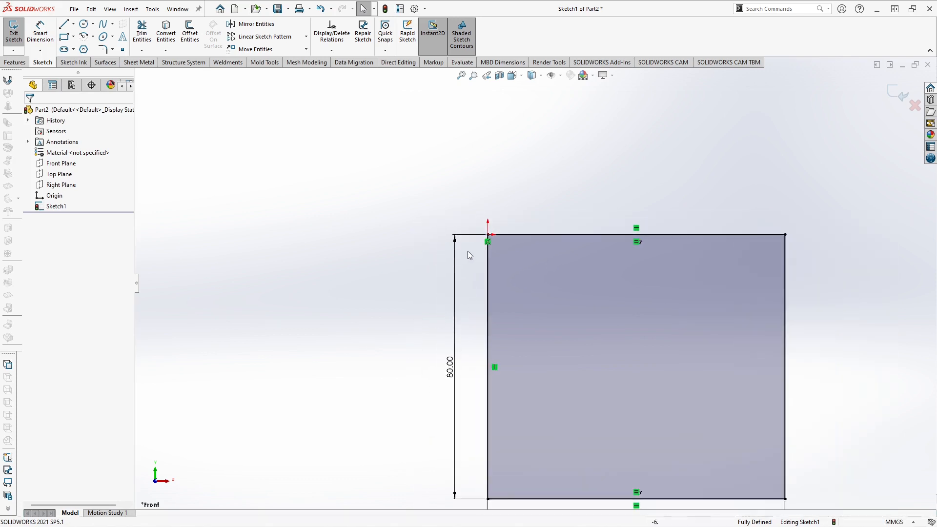
pyautogui.press('z')
pyautogui.press('z')
pyautogui.scroll(-3, 509, 423)
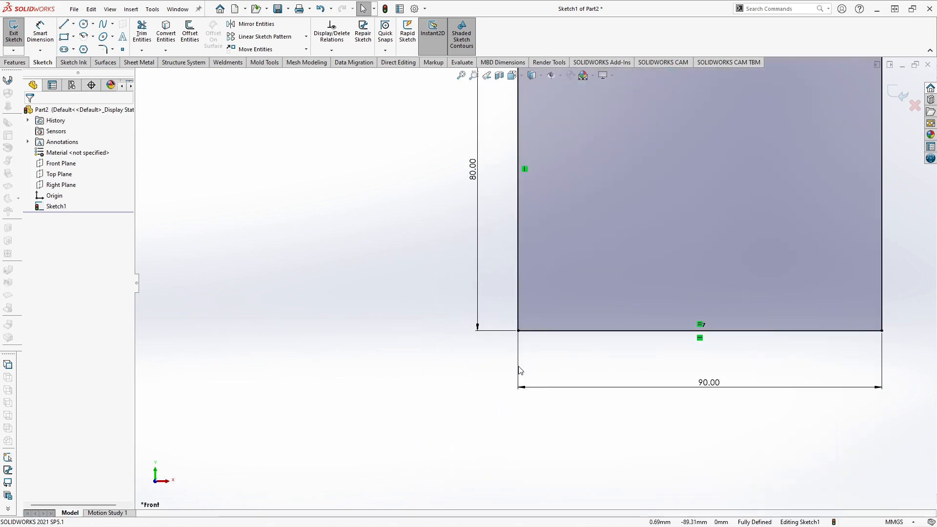
pyautogui.click(477, 275)
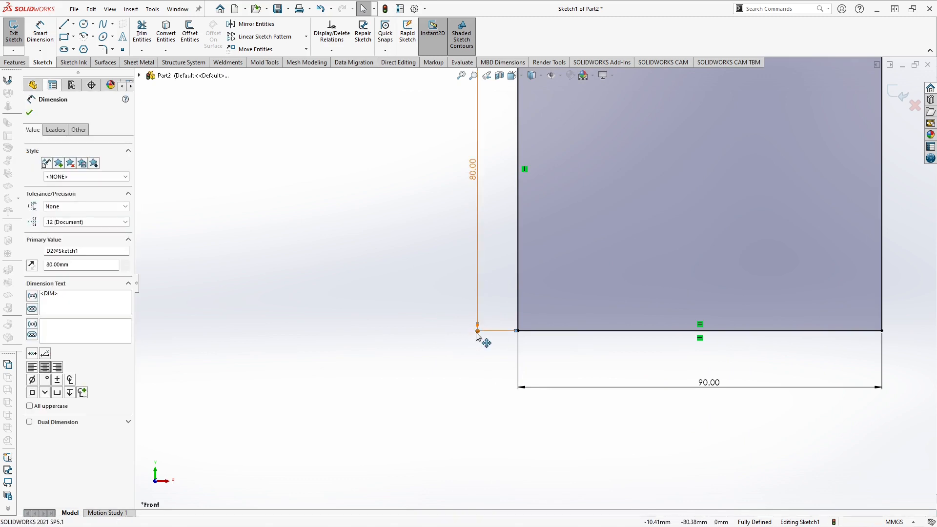
pyautogui.moveTo(477, 336); pyautogui.dragTo(497, 445)
pyautogui.scroll(-1, 499, 388)
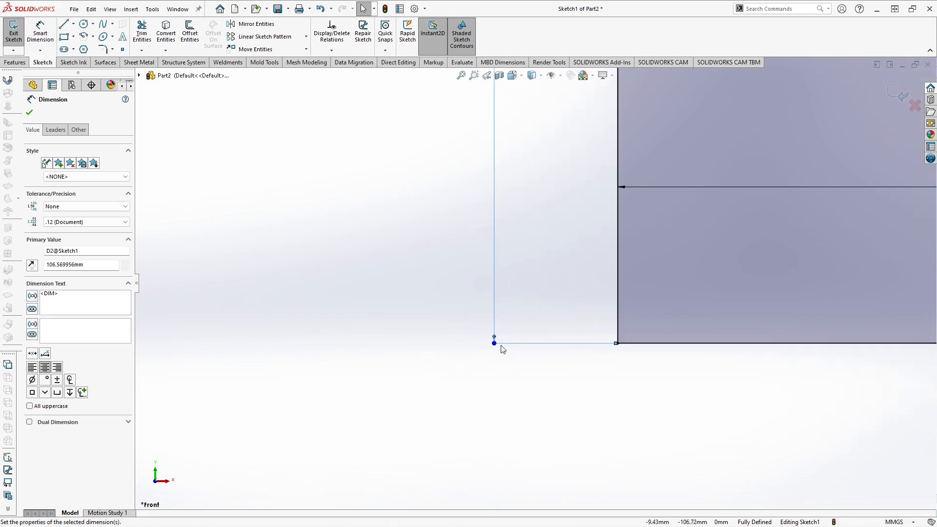
pyautogui.scroll(-8, 497, 348)
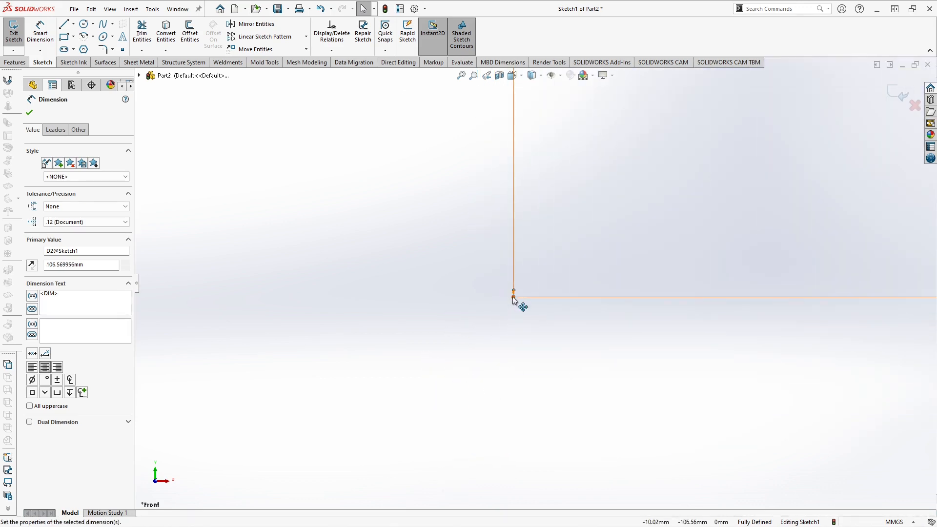
pyautogui.moveTo(512, 299); pyautogui.dragTo(504, 474)
pyautogui.scroll(-8, 501, 466)
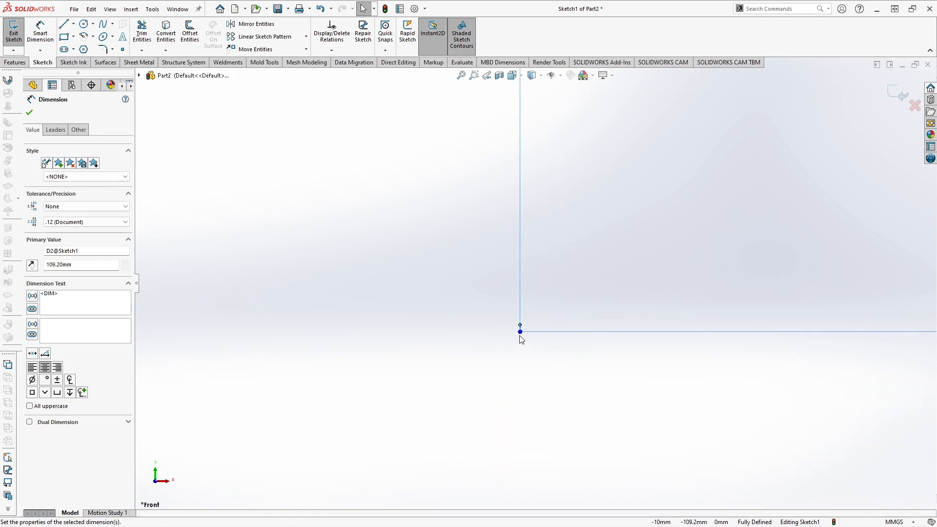
pyautogui.moveTo(520, 332)
pyautogui.mouseDown()
pyautogui.moveTo(521, 355)
pyautogui.moveTo(505, 384)
pyautogui.moveTo(507, 426)
pyautogui.mouseUp()
pyautogui.click(465, 281)
# Step: Select the whole rectangle with its dimensions and delete it from the sketch
pyautogui.scroll(20, 447, 215)
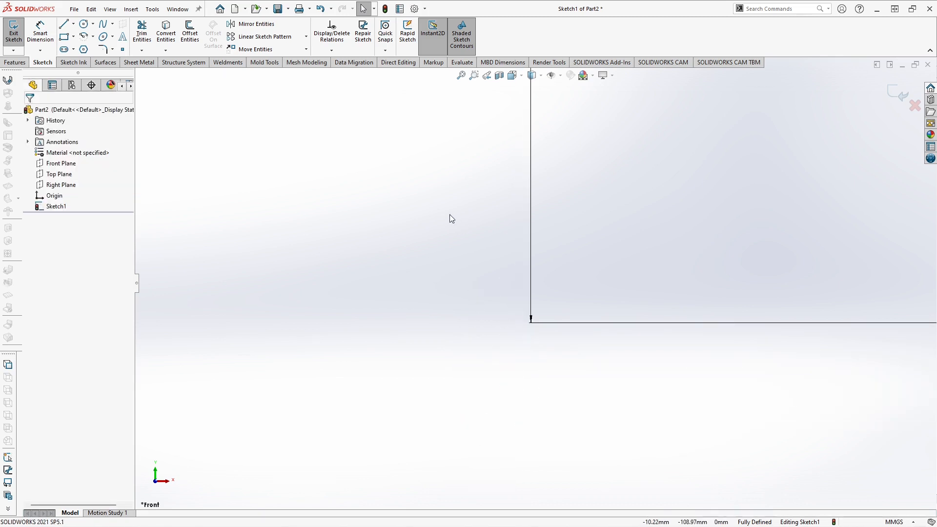
pyautogui.scroll(6, 537, 213)
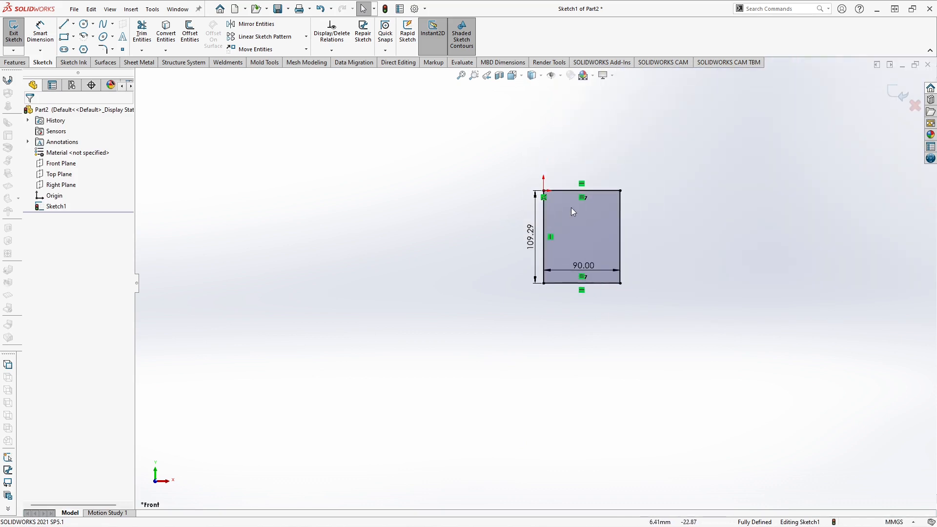
pyautogui.scroll(-3, 832, 144)
pyautogui.scroll(3, 815, 146)
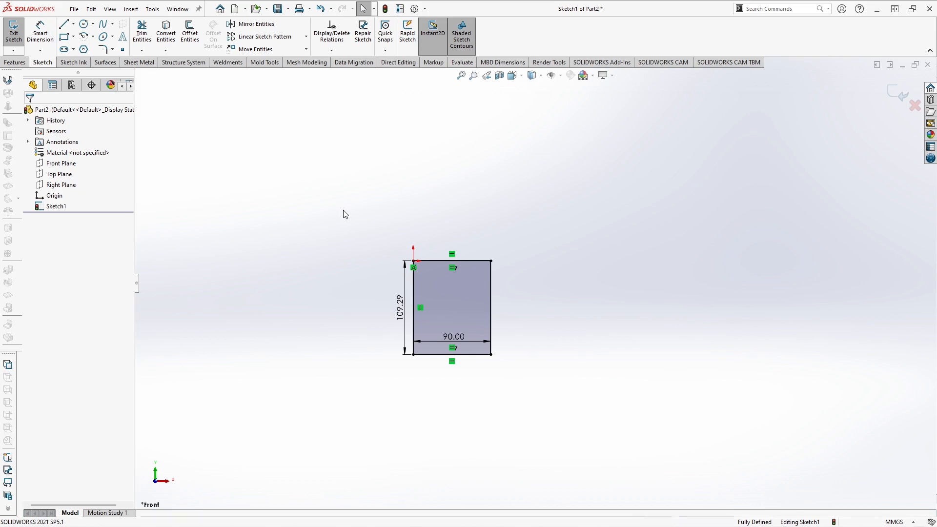
pyautogui.moveTo(331, 226); pyautogui.dragTo(594, 428)
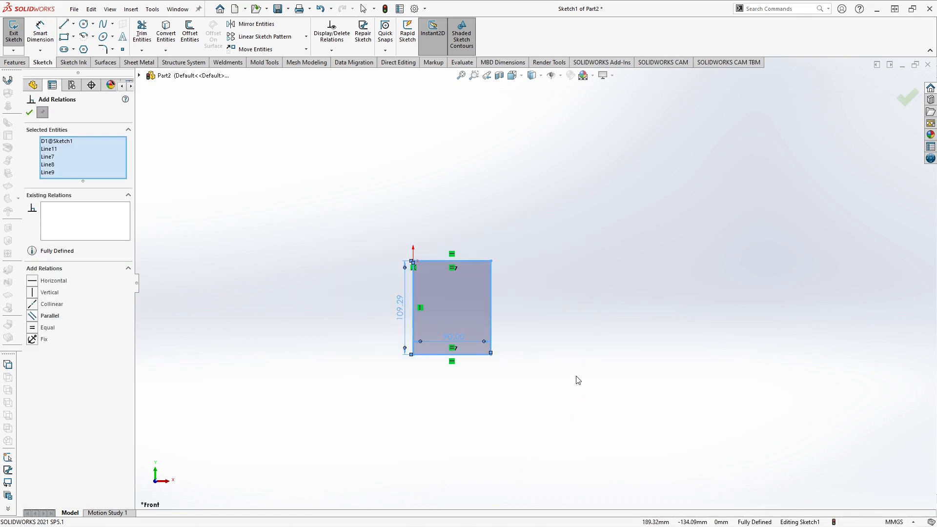
pyautogui.click(30, 113)
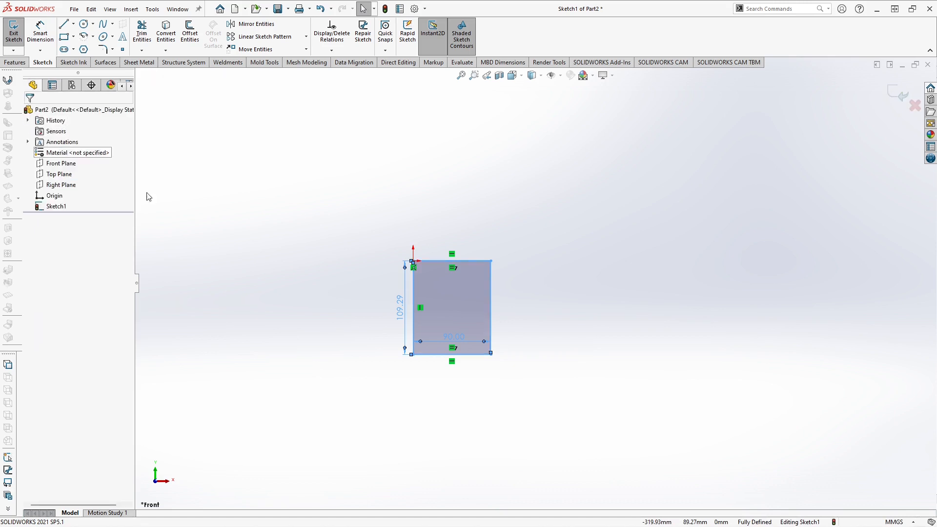
pyautogui.moveTo(312, 205); pyautogui.dragTo(581, 407)
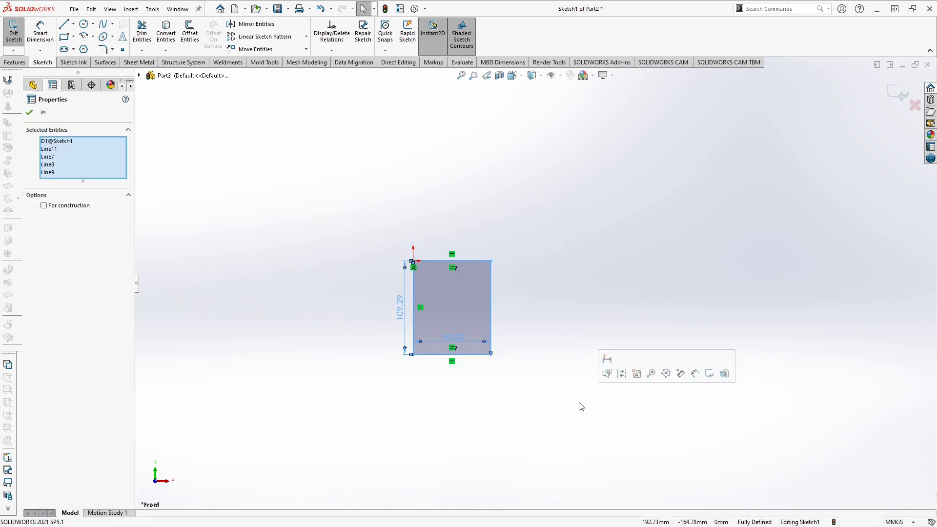
pyautogui.press('Delete')
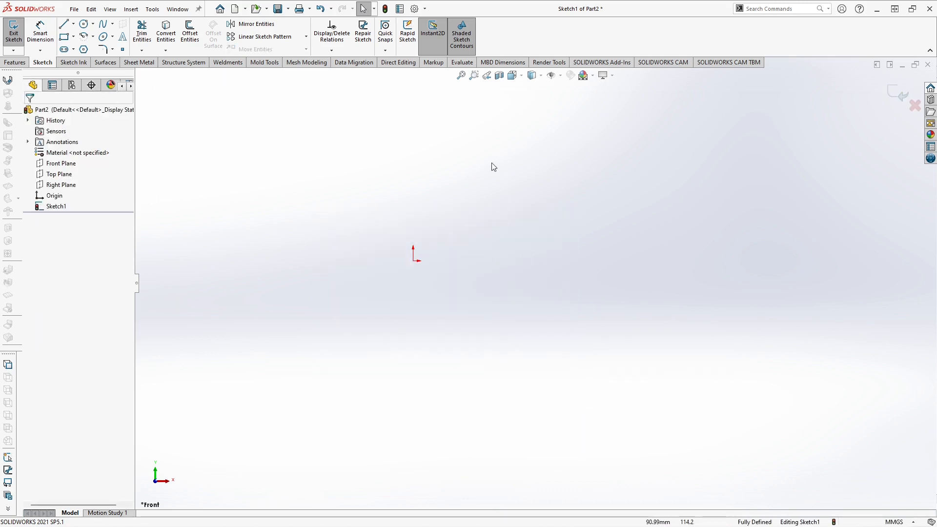
# Step: Turn off Shaded Sketch Contours and draw a center rectangle about 426 by 222 mm centred on the origin
pyautogui.click(460, 49)
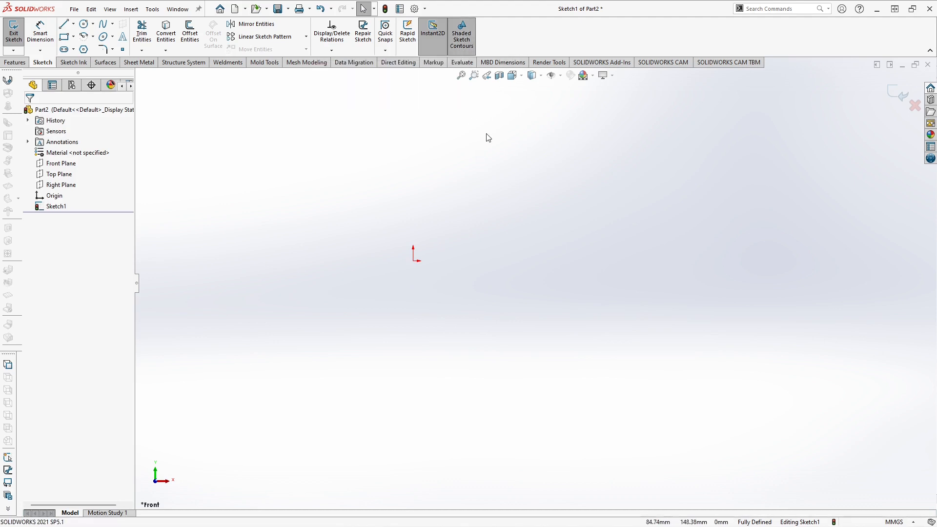
pyautogui.click(461, 37)
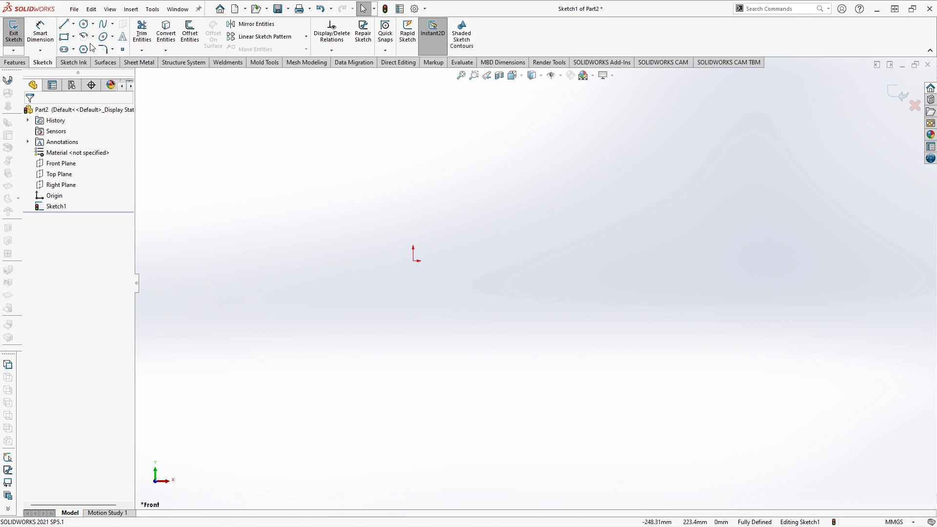
pyautogui.click(73, 36)
pyautogui.click(74, 61)
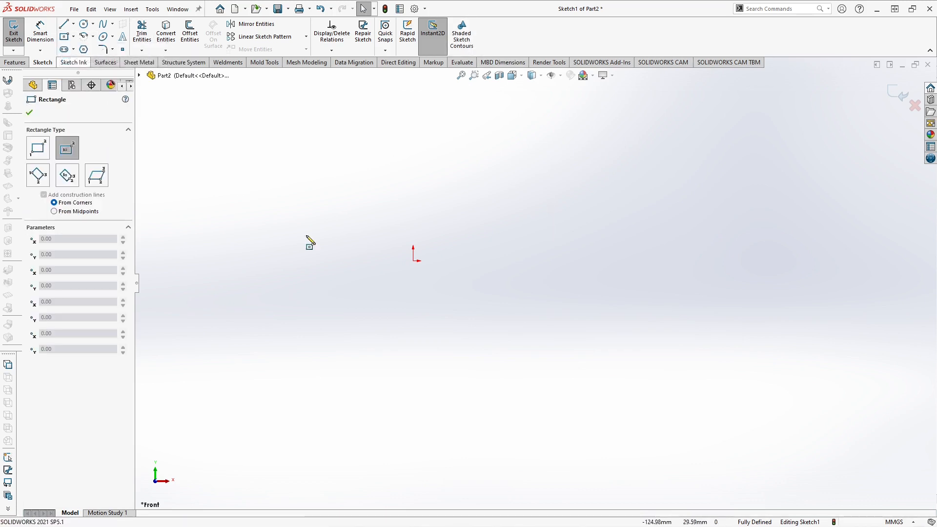
pyautogui.moveTo(413, 261)
pyautogui.mouseDown()
pyautogui.moveTo(520, 341)
pyautogui.moveTo(596, 355)
pyautogui.mouseUp()
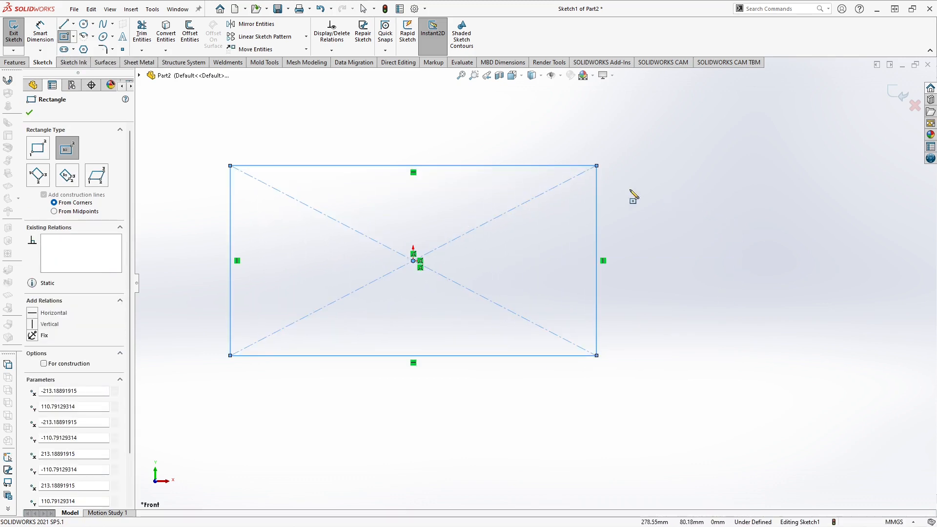
pyautogui.scroll(1, 544, 192)
pyautogui.rightClick(423, 150)
pyautogui.click(444, 155)
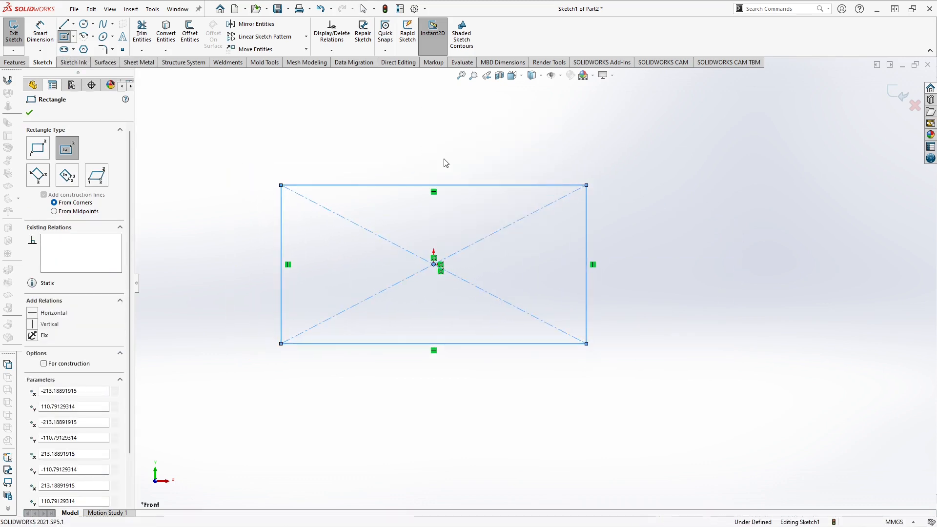
# Step: Turn on Shaded Sketch Contours and view the shaded center rectangle at an angle
pyautogui.moveTo(553, 219)
pyautogui.mouseDown(button='middle')
pyautogui.moveTo(525, 263)
pyautogui.moveTo(527, 358)
pyautogui.moveTo(562, 232)
pyautogui.moveTo(510, 234)
pyautogui.mouseUp(button='middle')
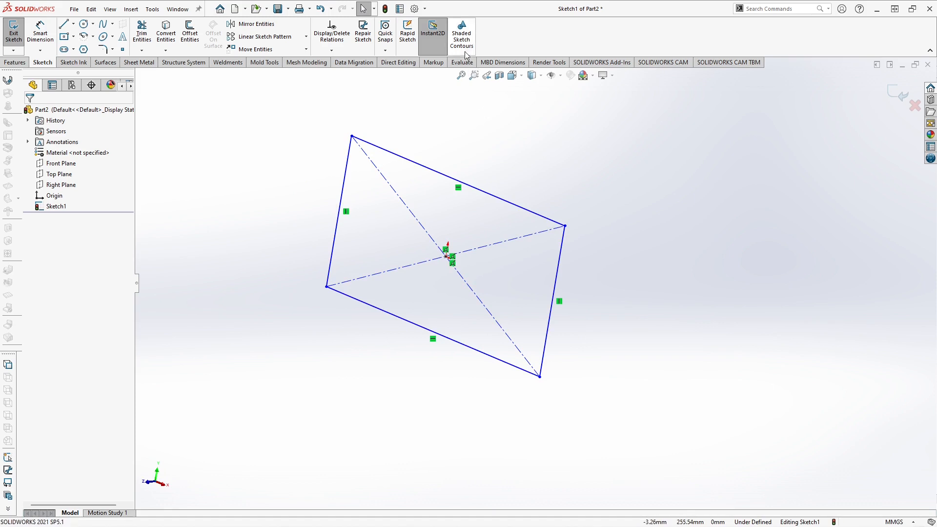
pyautogui.click(461, 35)
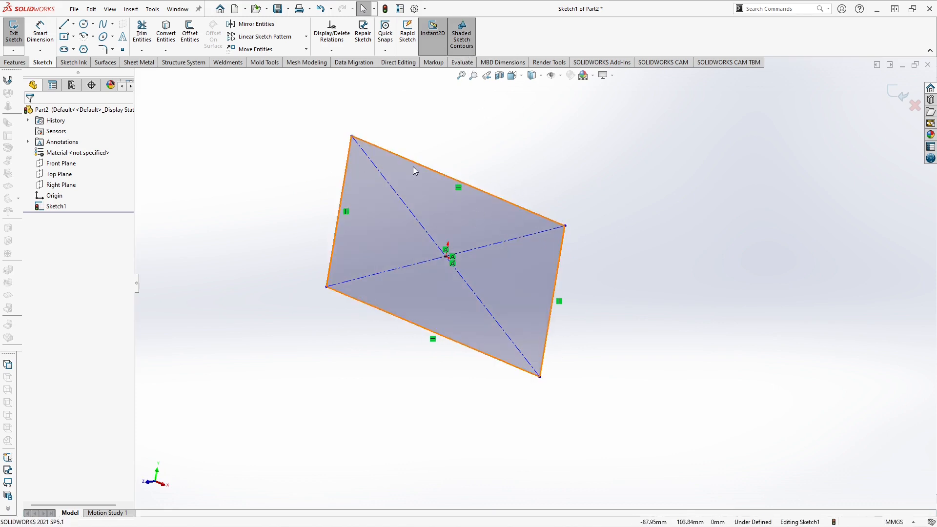
pyautogui.moveTo(412, 166); pyautogui.dragTo(391, 185, button='middle')
pyautogui.moveTo(464, 161)
pyautogui.mouseDown(button='middle')
pyautogui.moveTo(484, 199)
pyautogui.moveTo(477, 224)
pyautogui.mouseUp(button='middle')
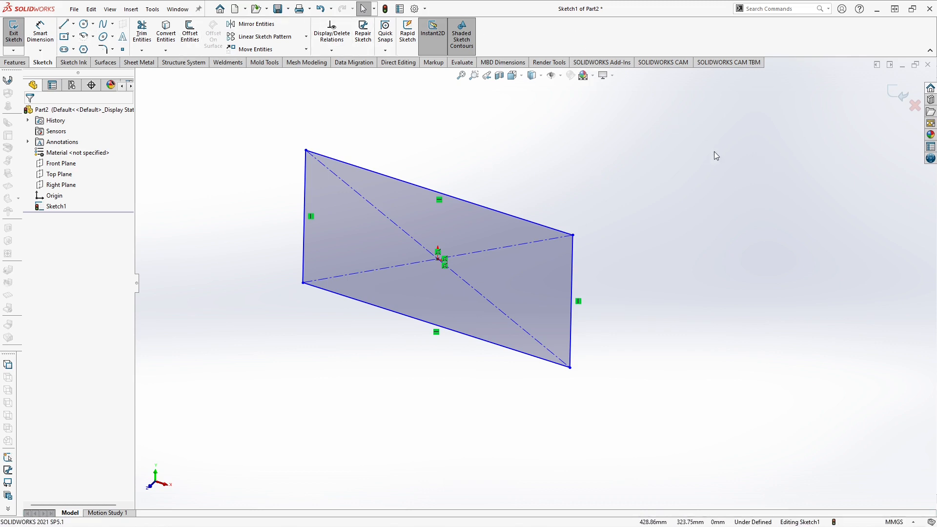
# Step: Leave the base rectangle sketch, discarding all changes made in it
pyautogui.click(914, 105)
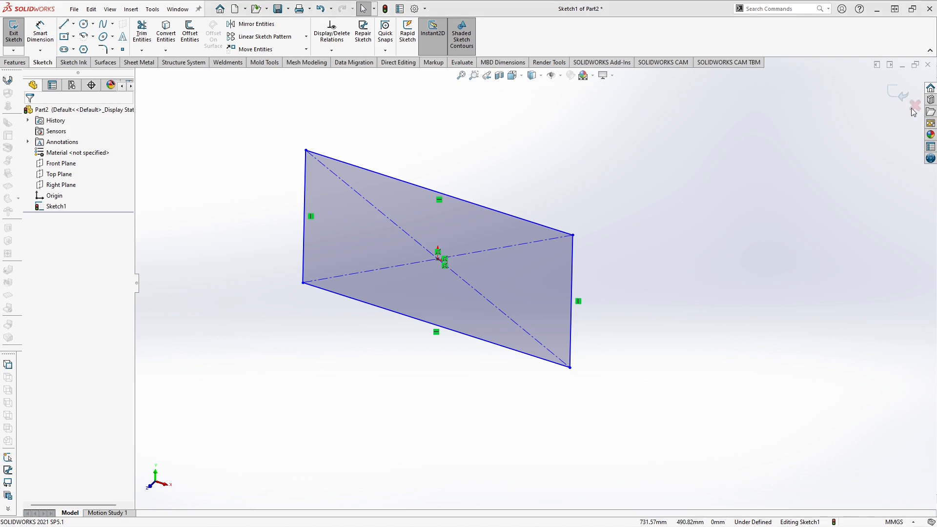
pyautogui.click(513, 272)
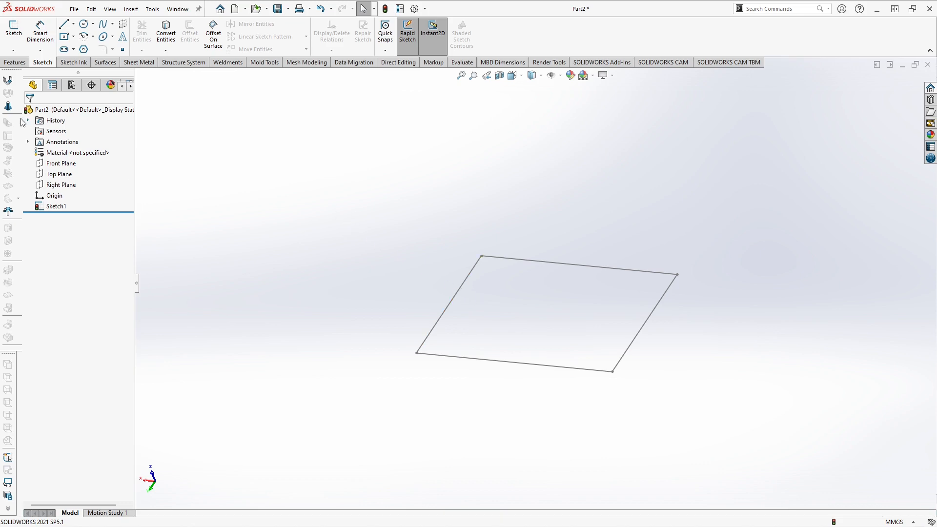
pyautogui.click(9, 64)
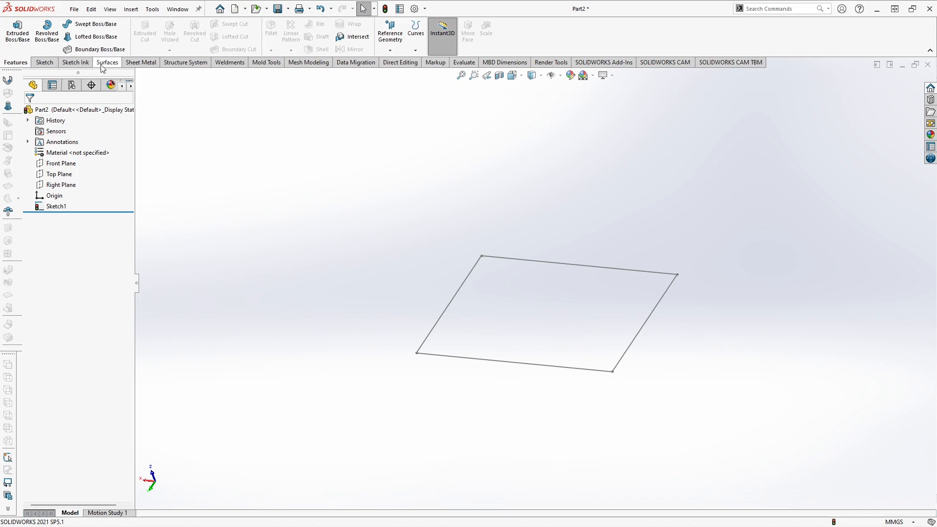
pyautogui.click(141, 62)
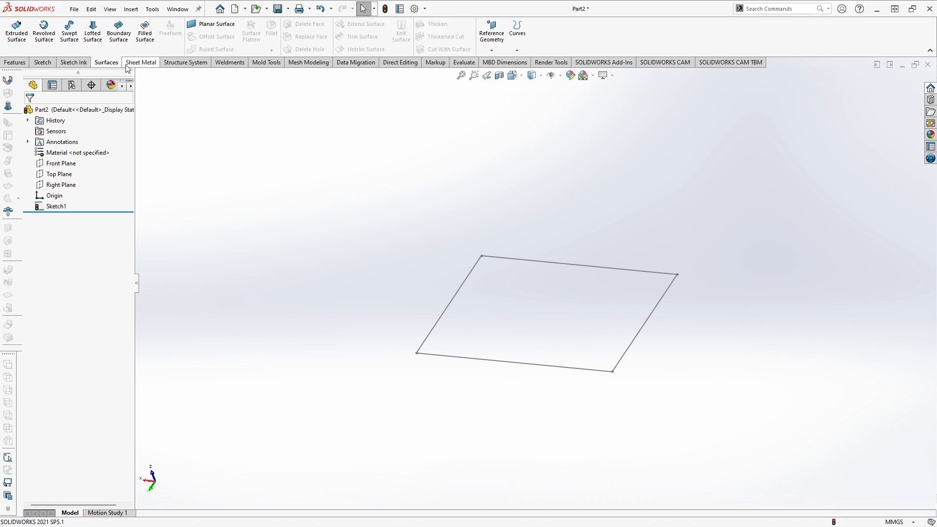
pyautogui.click(230, 63)
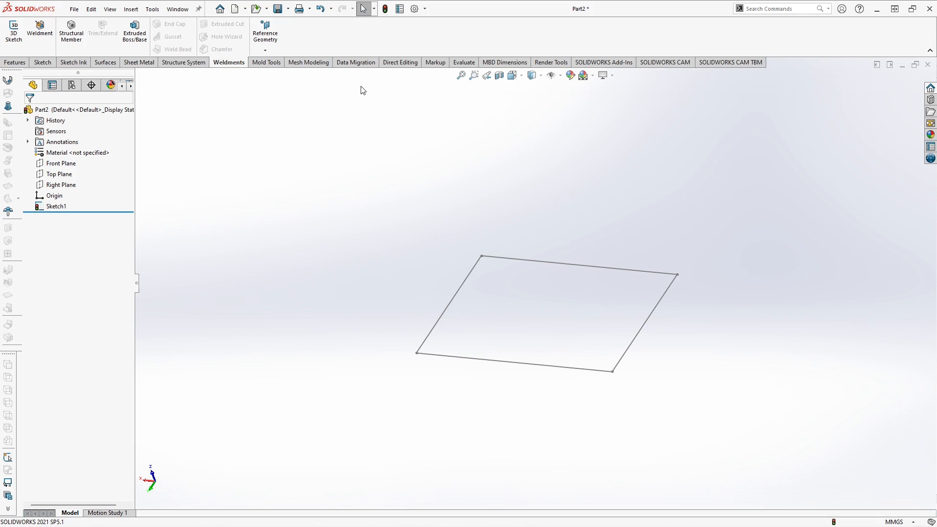
pyautogui.click(43, 63)
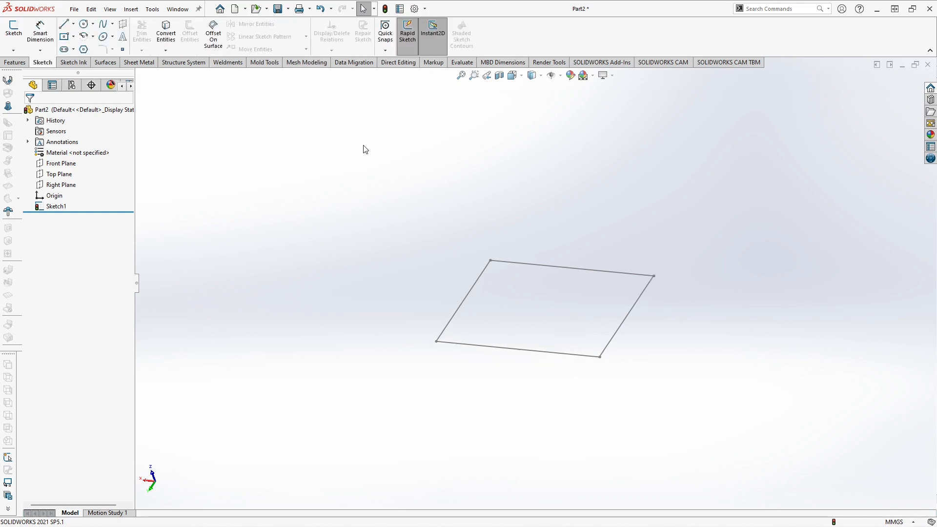